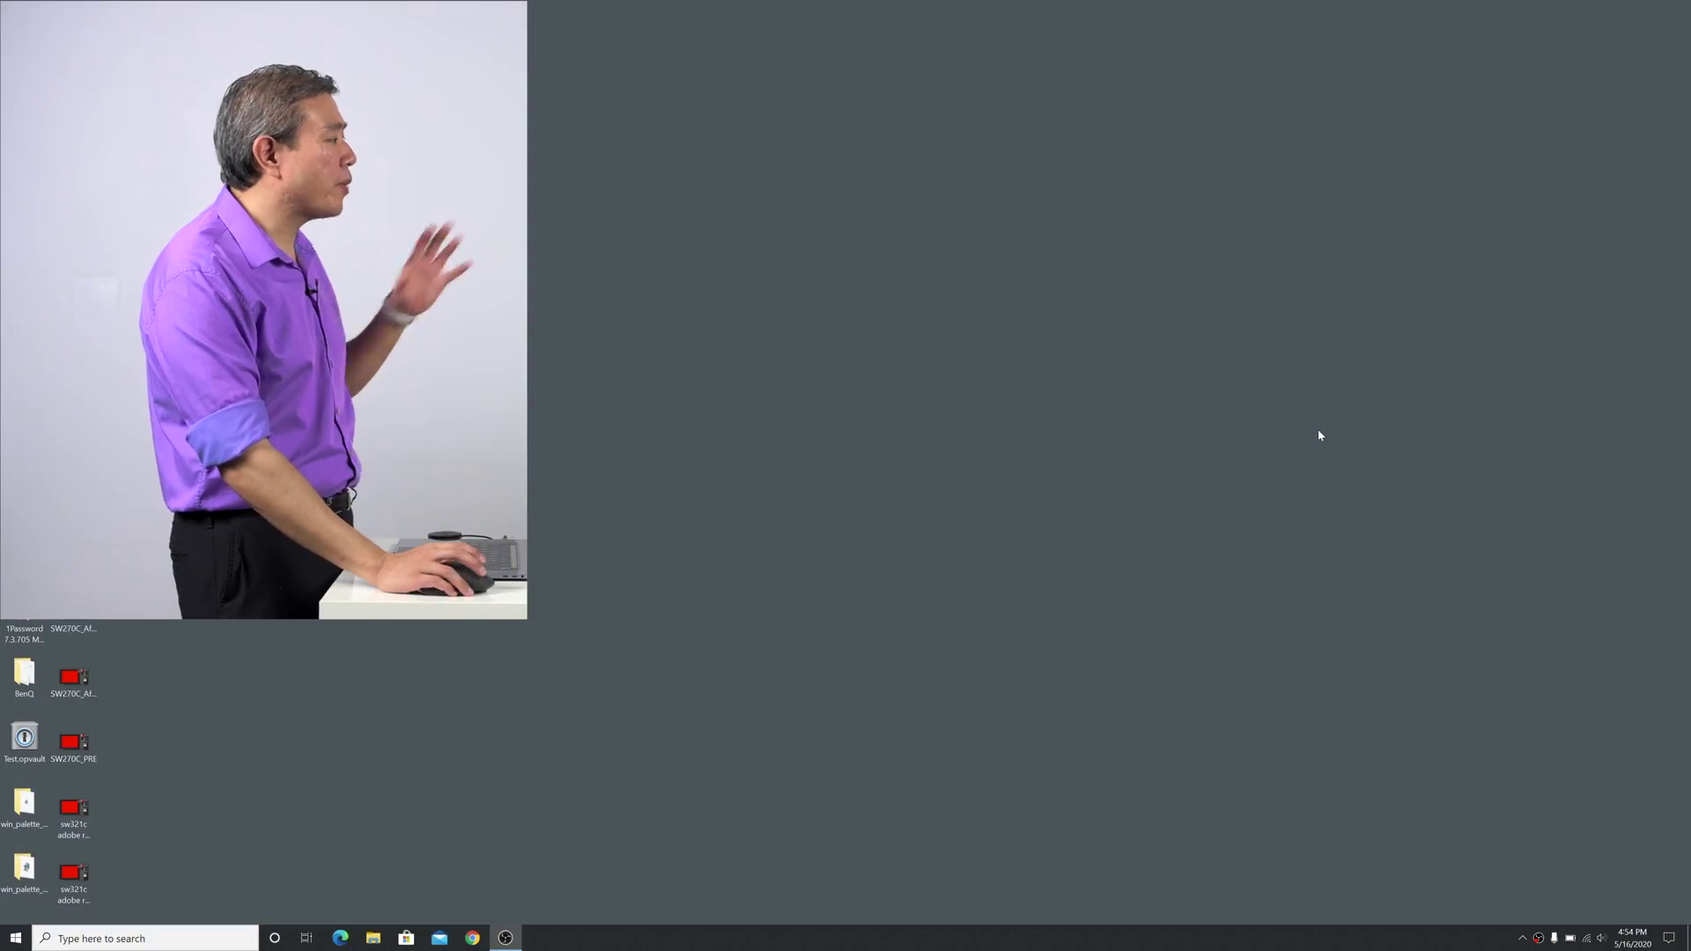
# Open Display settings from the desktop menu and snap the window to the right half
pyautogui.rightClick(1318, 432)
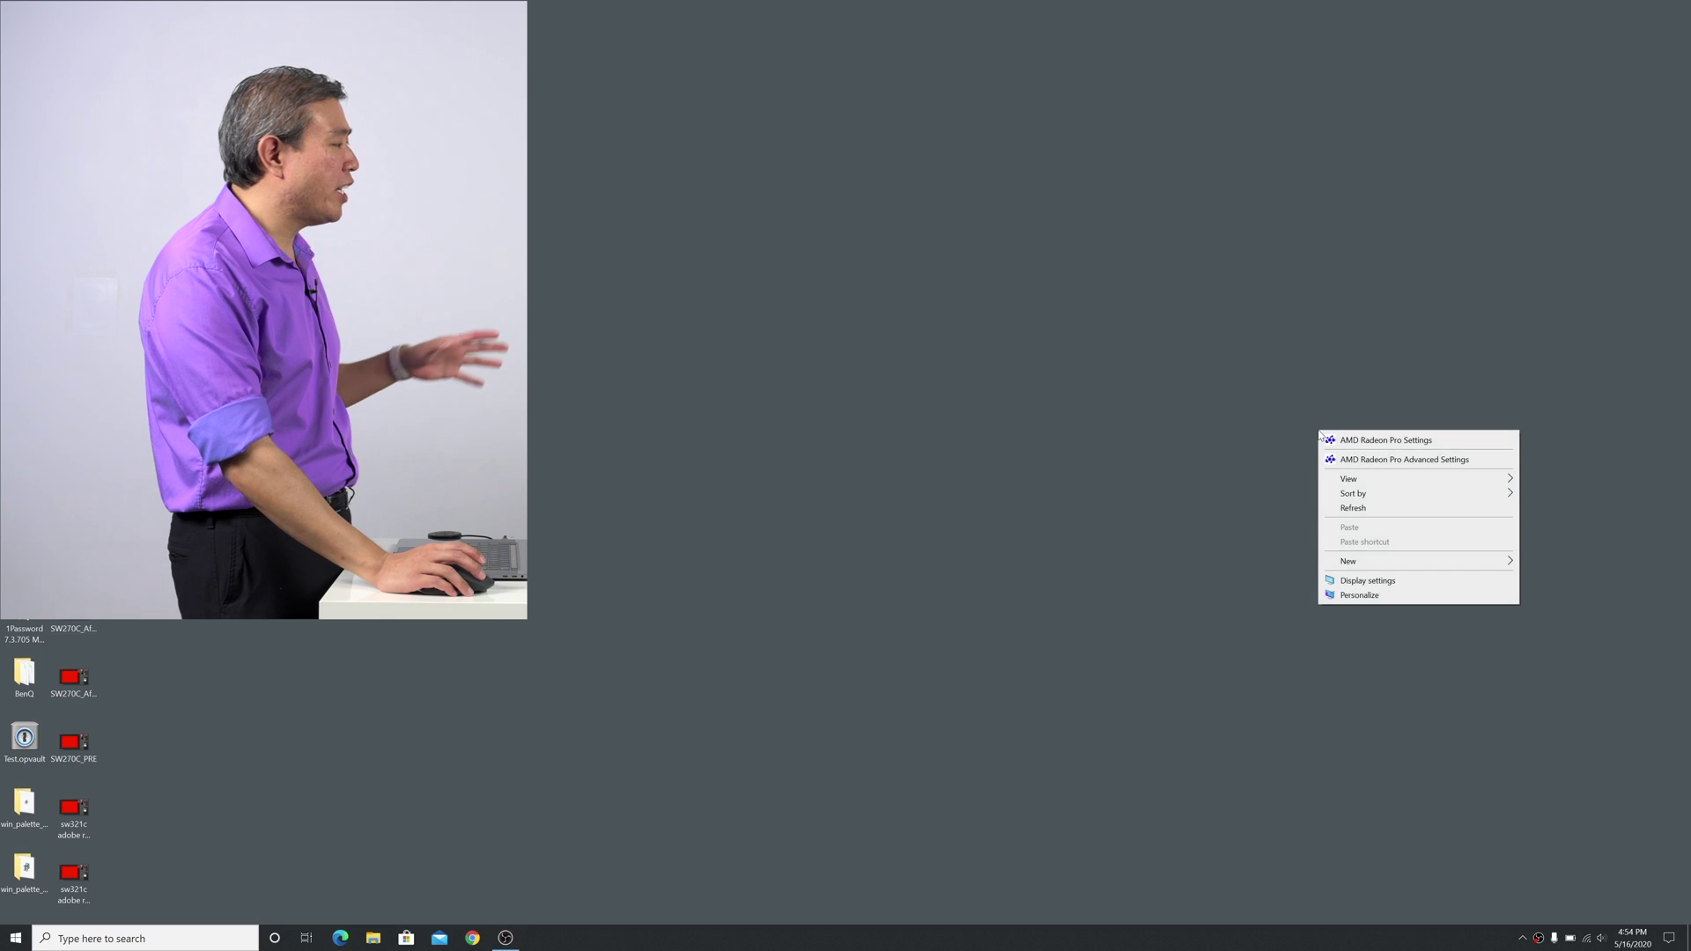
pyautogui.click(1367, 580)
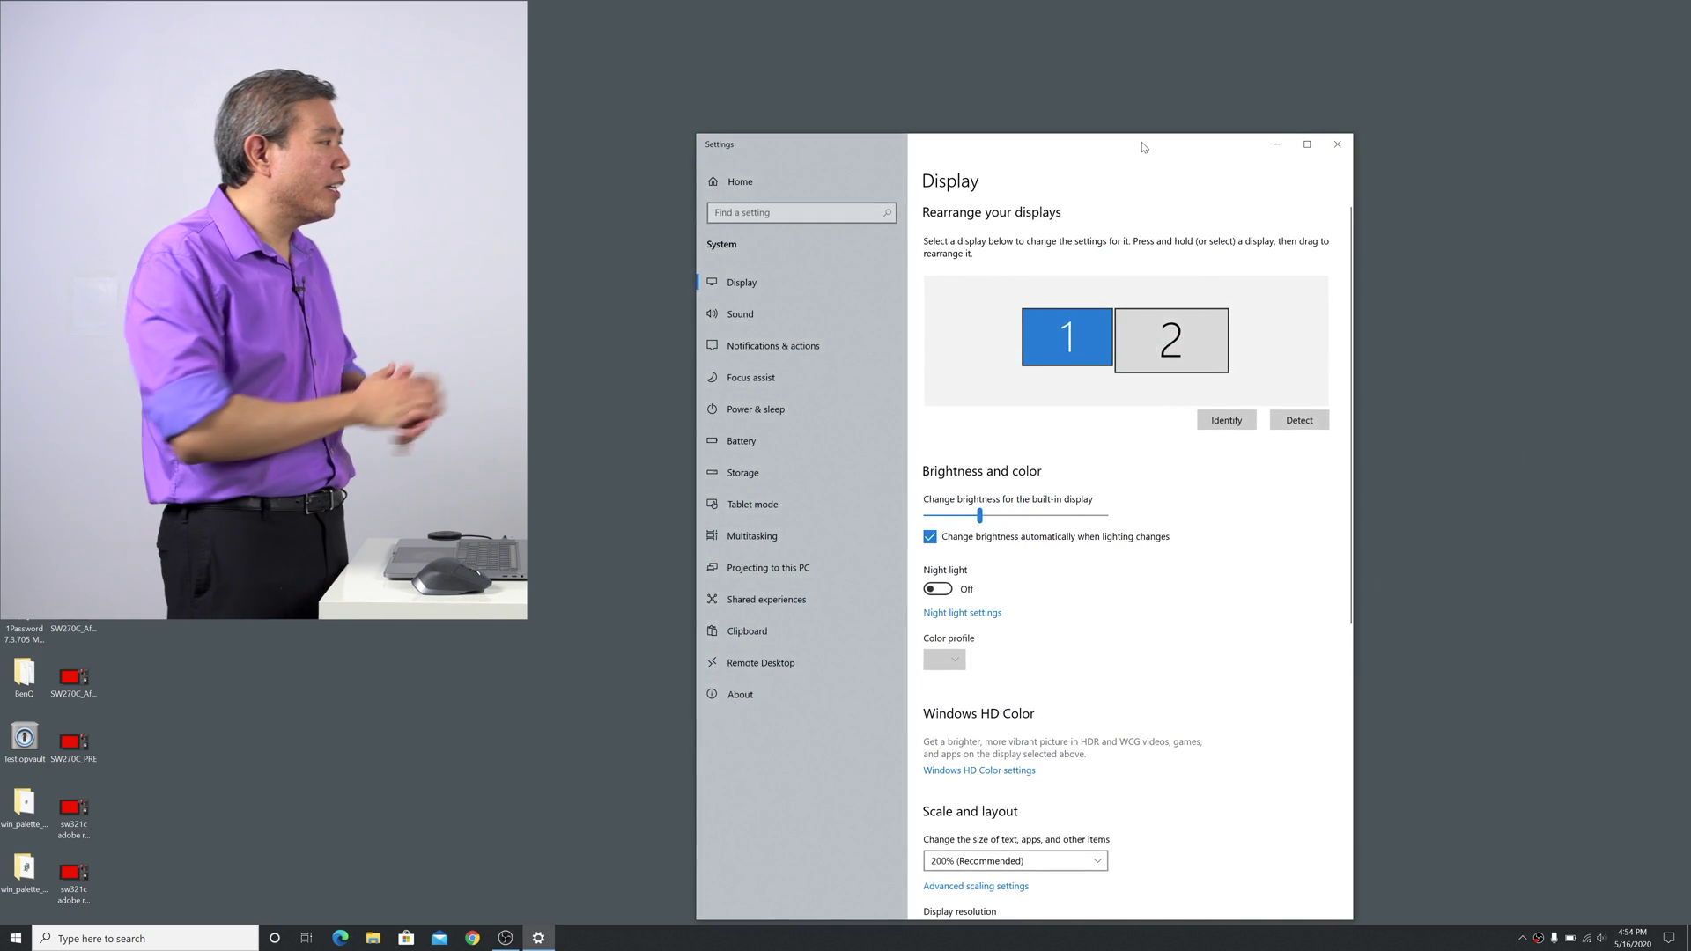
pyautogui.moveTo(1146, 145); pyautogui.dragTo(1690, 242)
pyautogui.click(1354, 52)
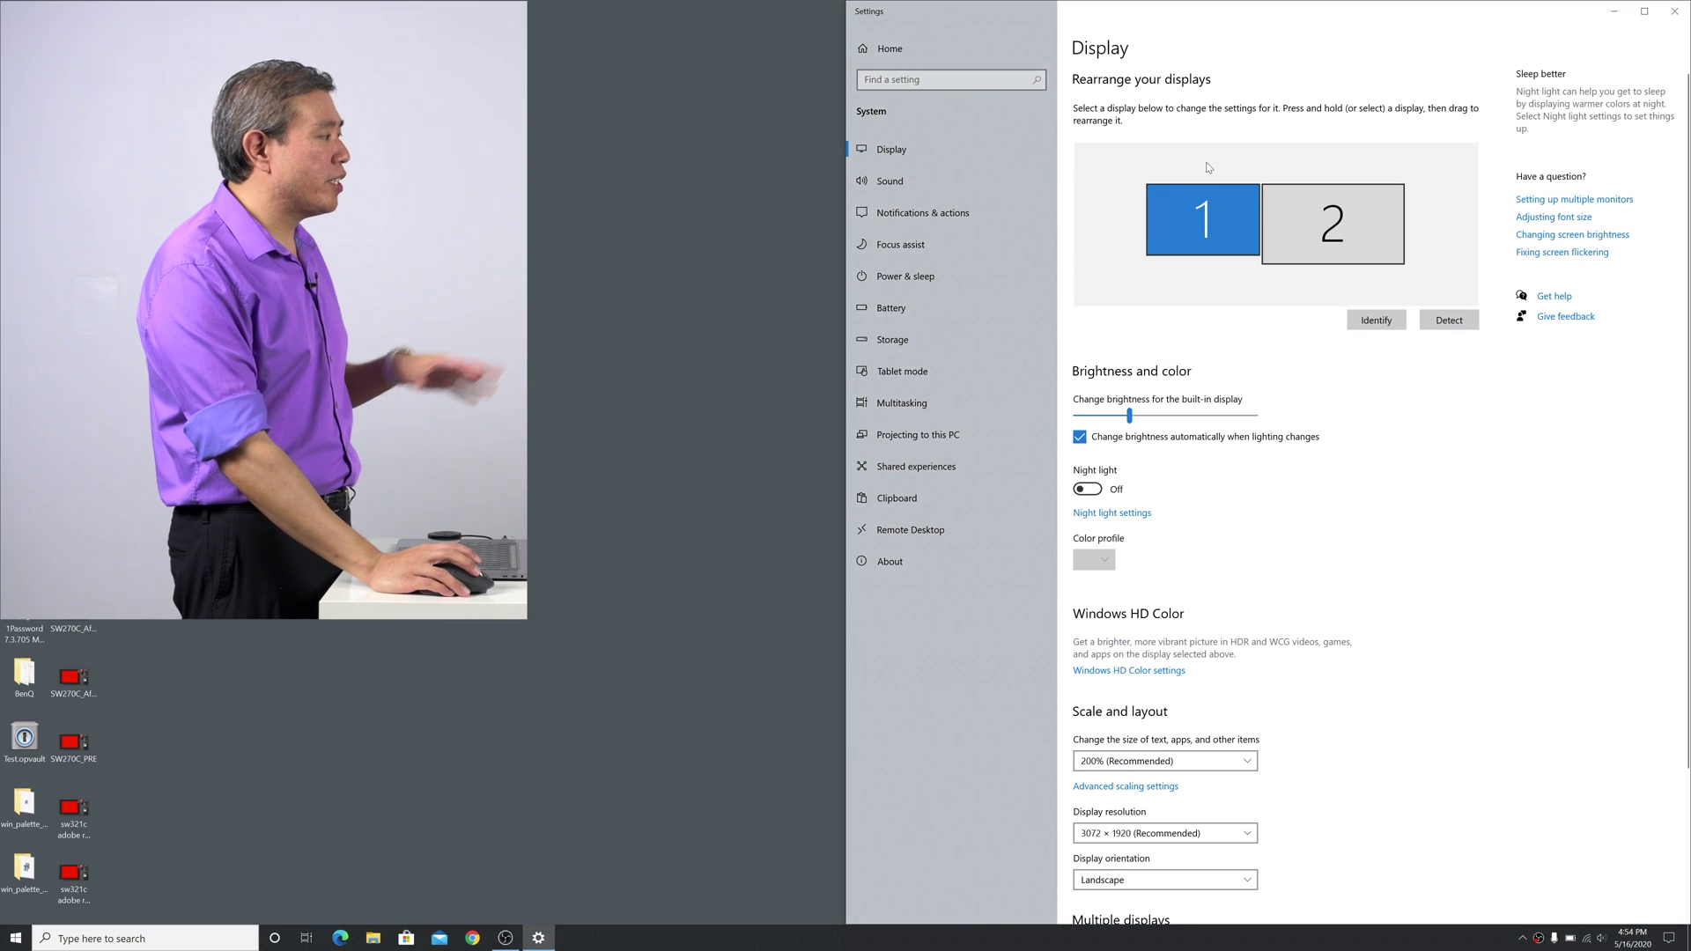
# Compare the display 1 and 2 tiles, use Identify to match monitors, then select display 2
pyautogui.click(1283, 208)
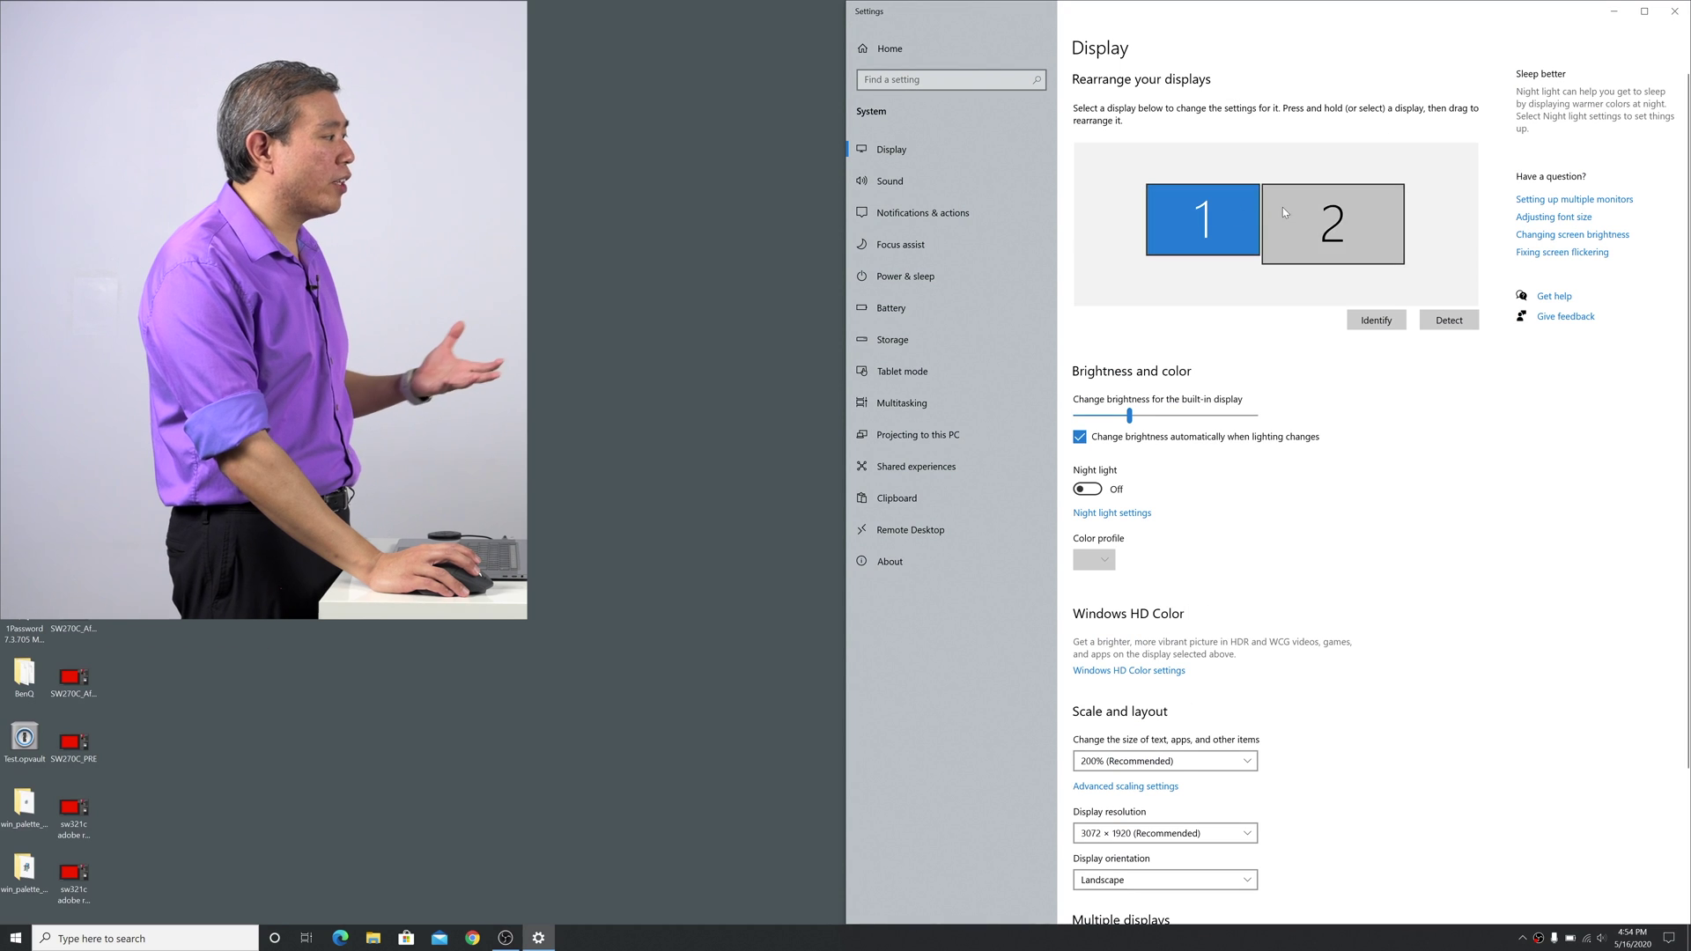
pyautogui.click(1219, 215)
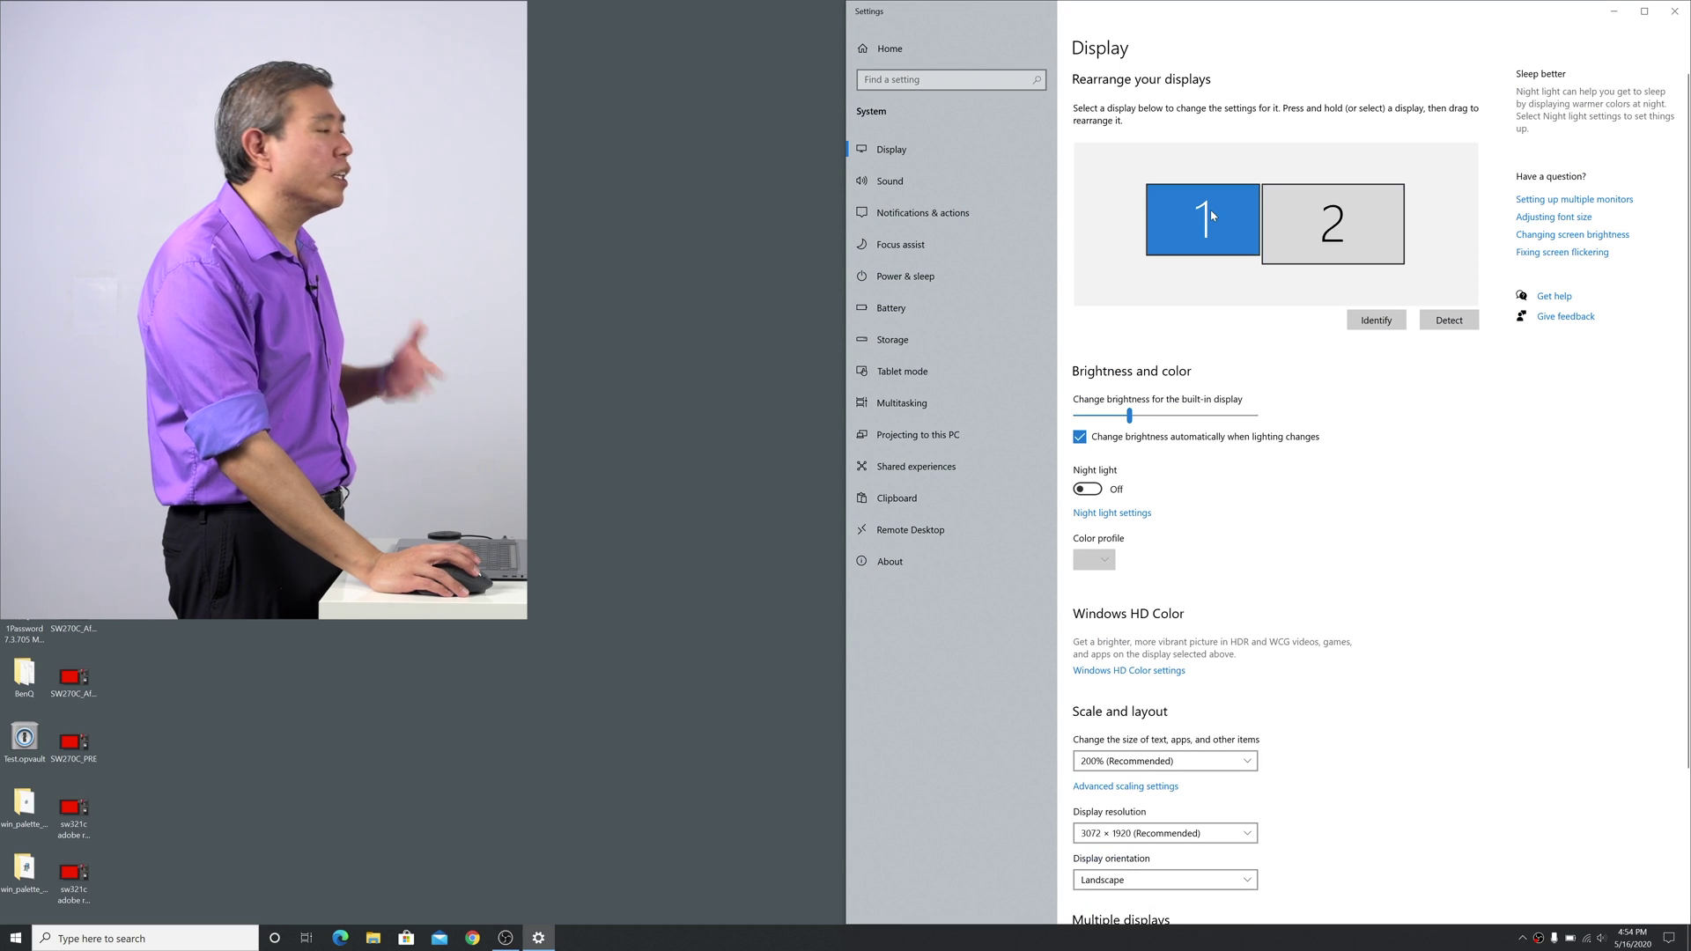
pyautogui.click(1383, 321)
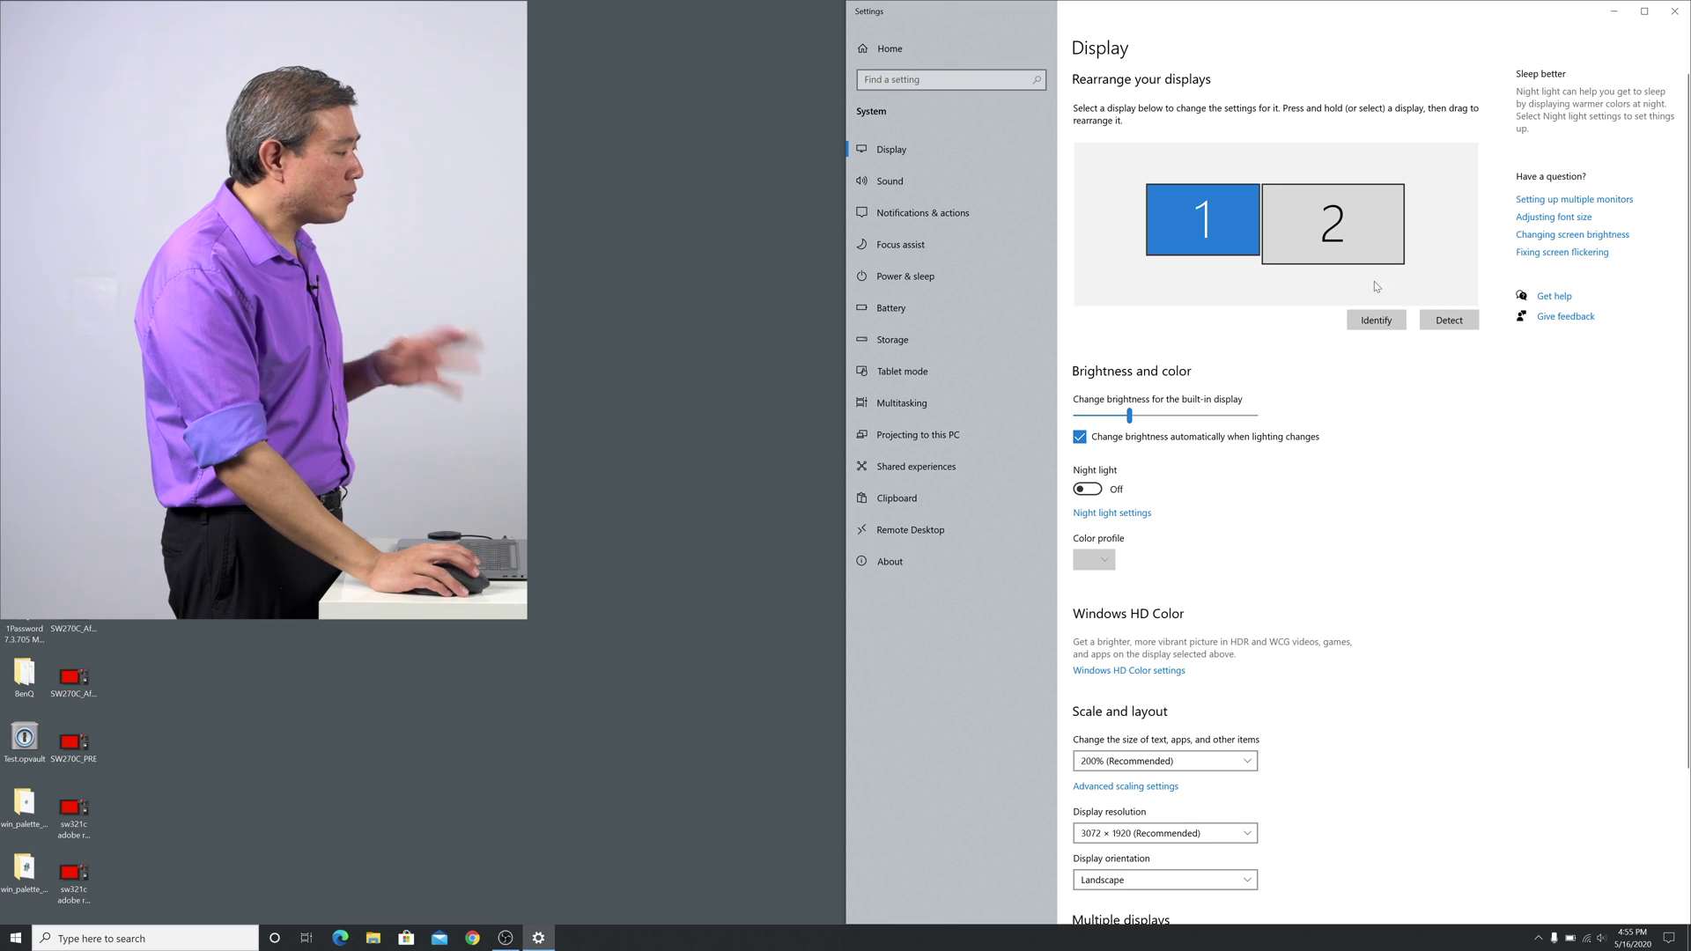
pyautogui.click(1223, 245)
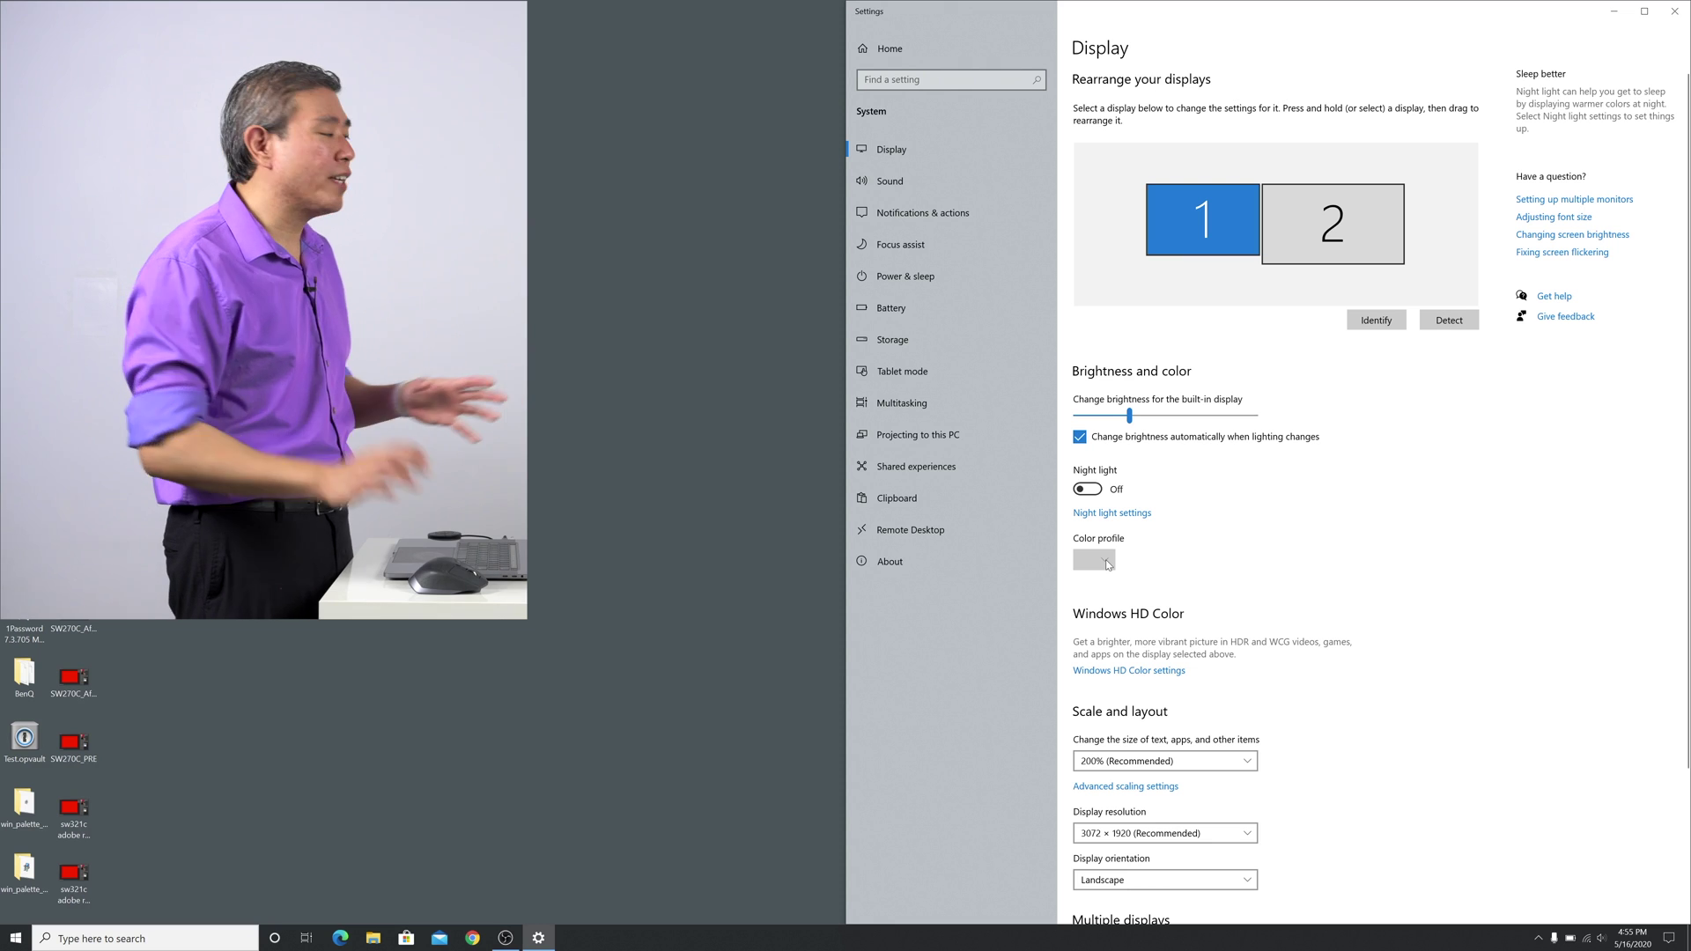
pyautogui.click(1303, 235)
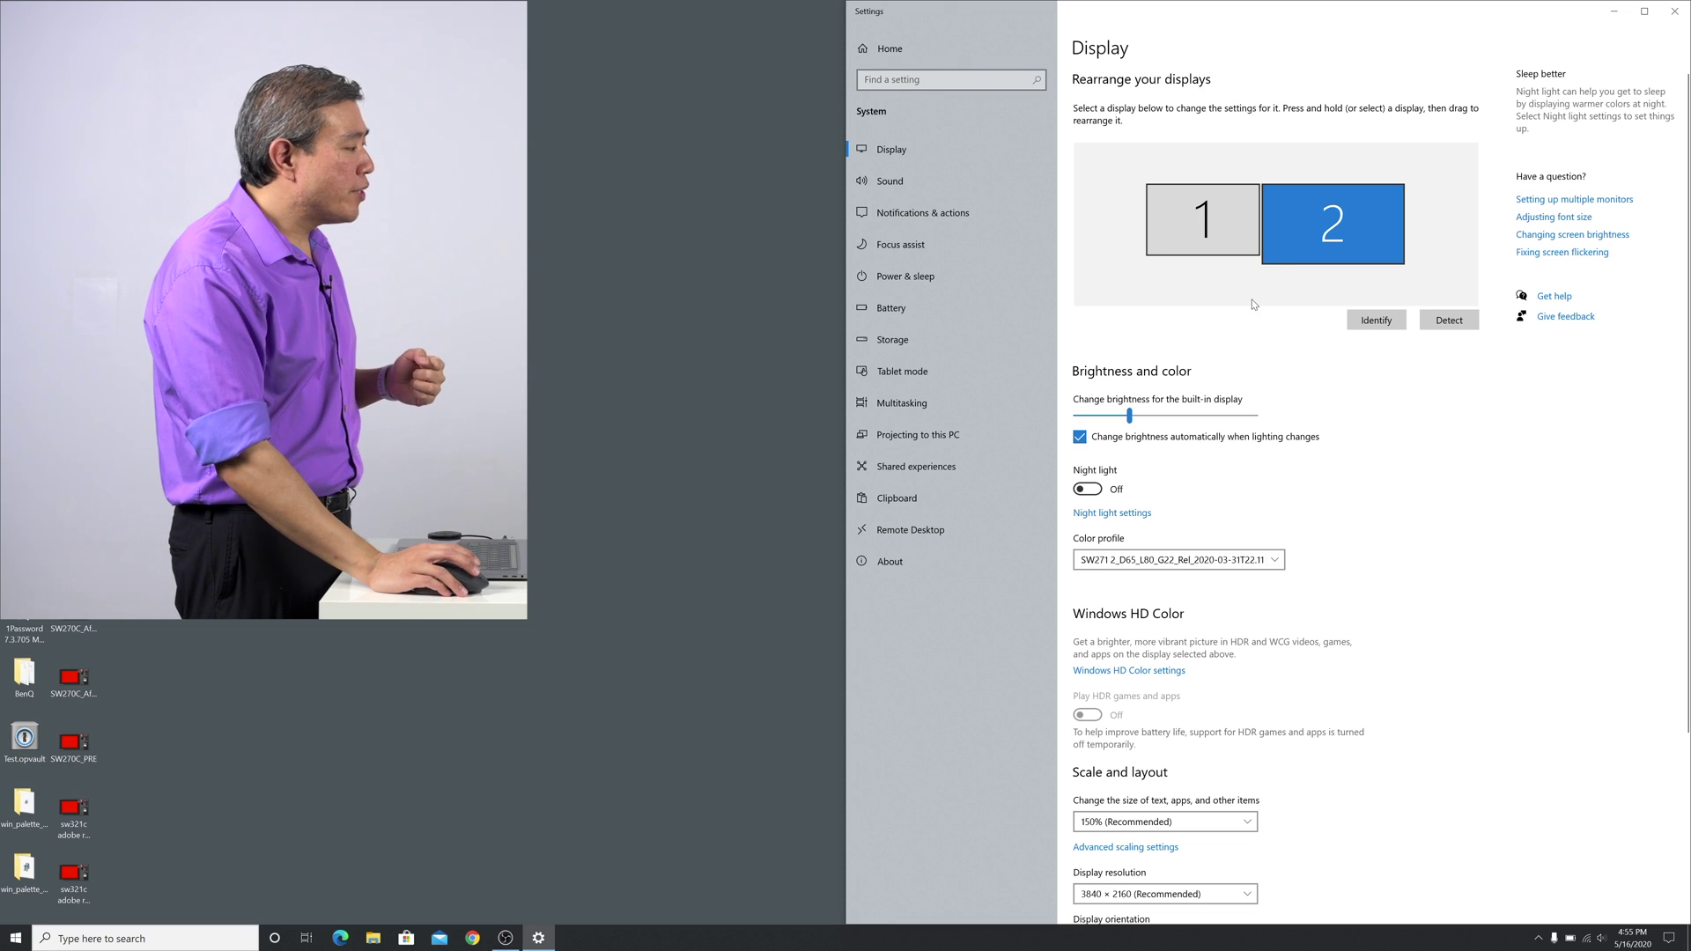
# Confirm display 2 lists only the SW271 Rel colour profile, then open Advanced display settings
pyautogui.click(1276, 560)
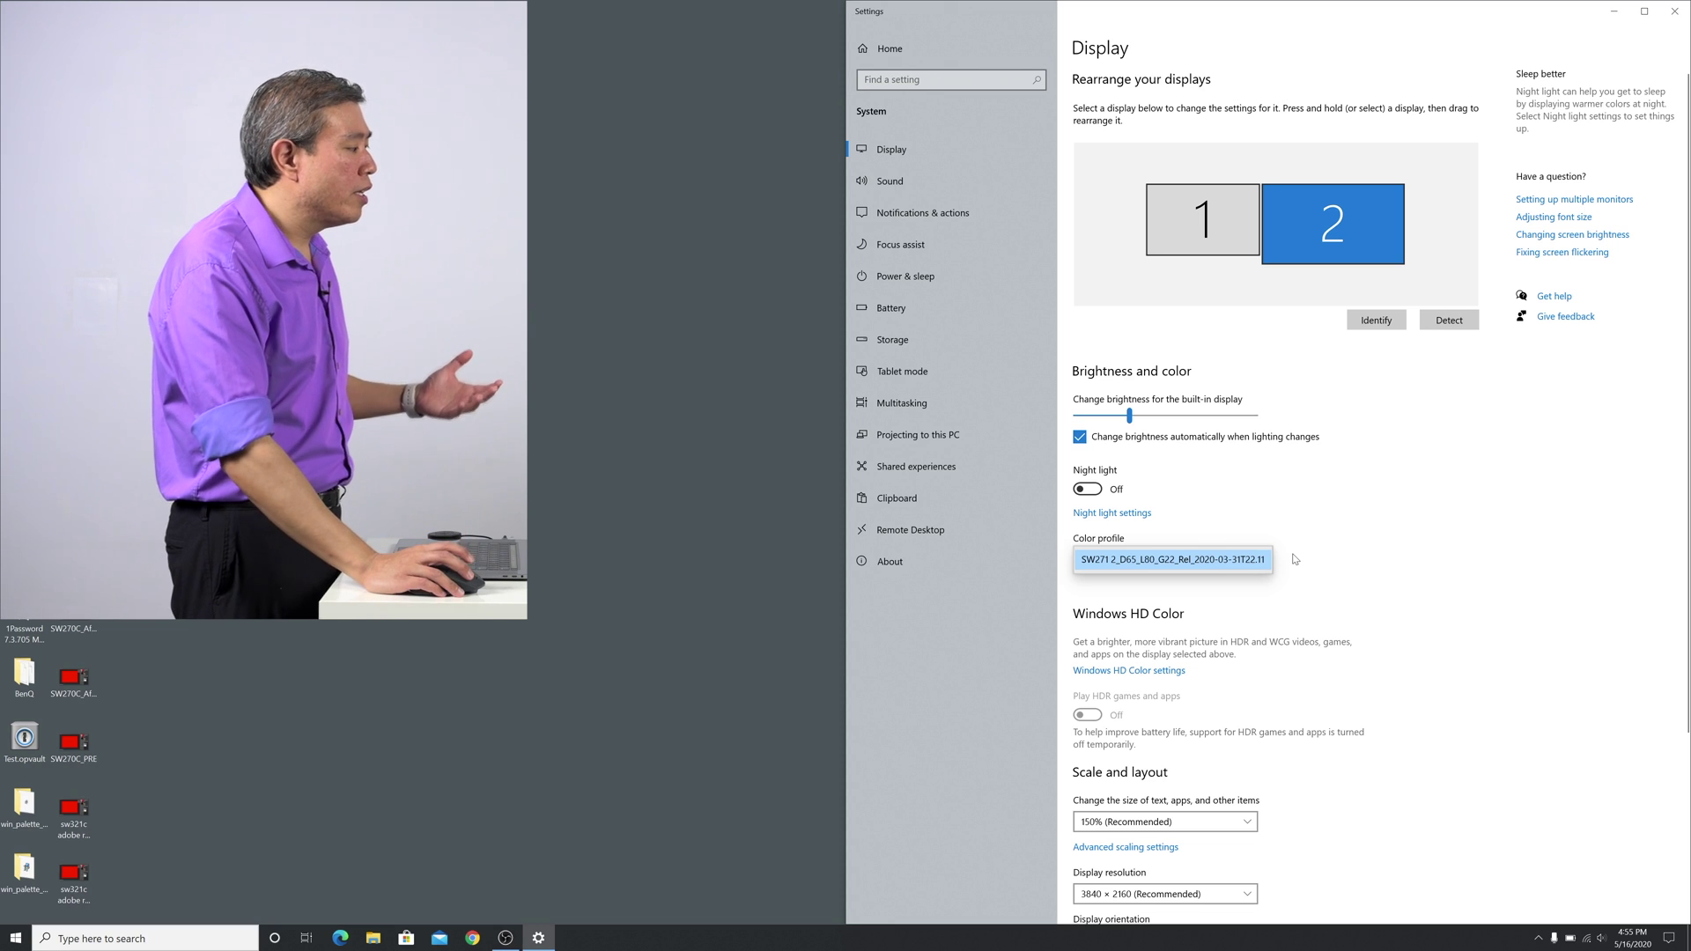
pyautogui.click(1291, 558)
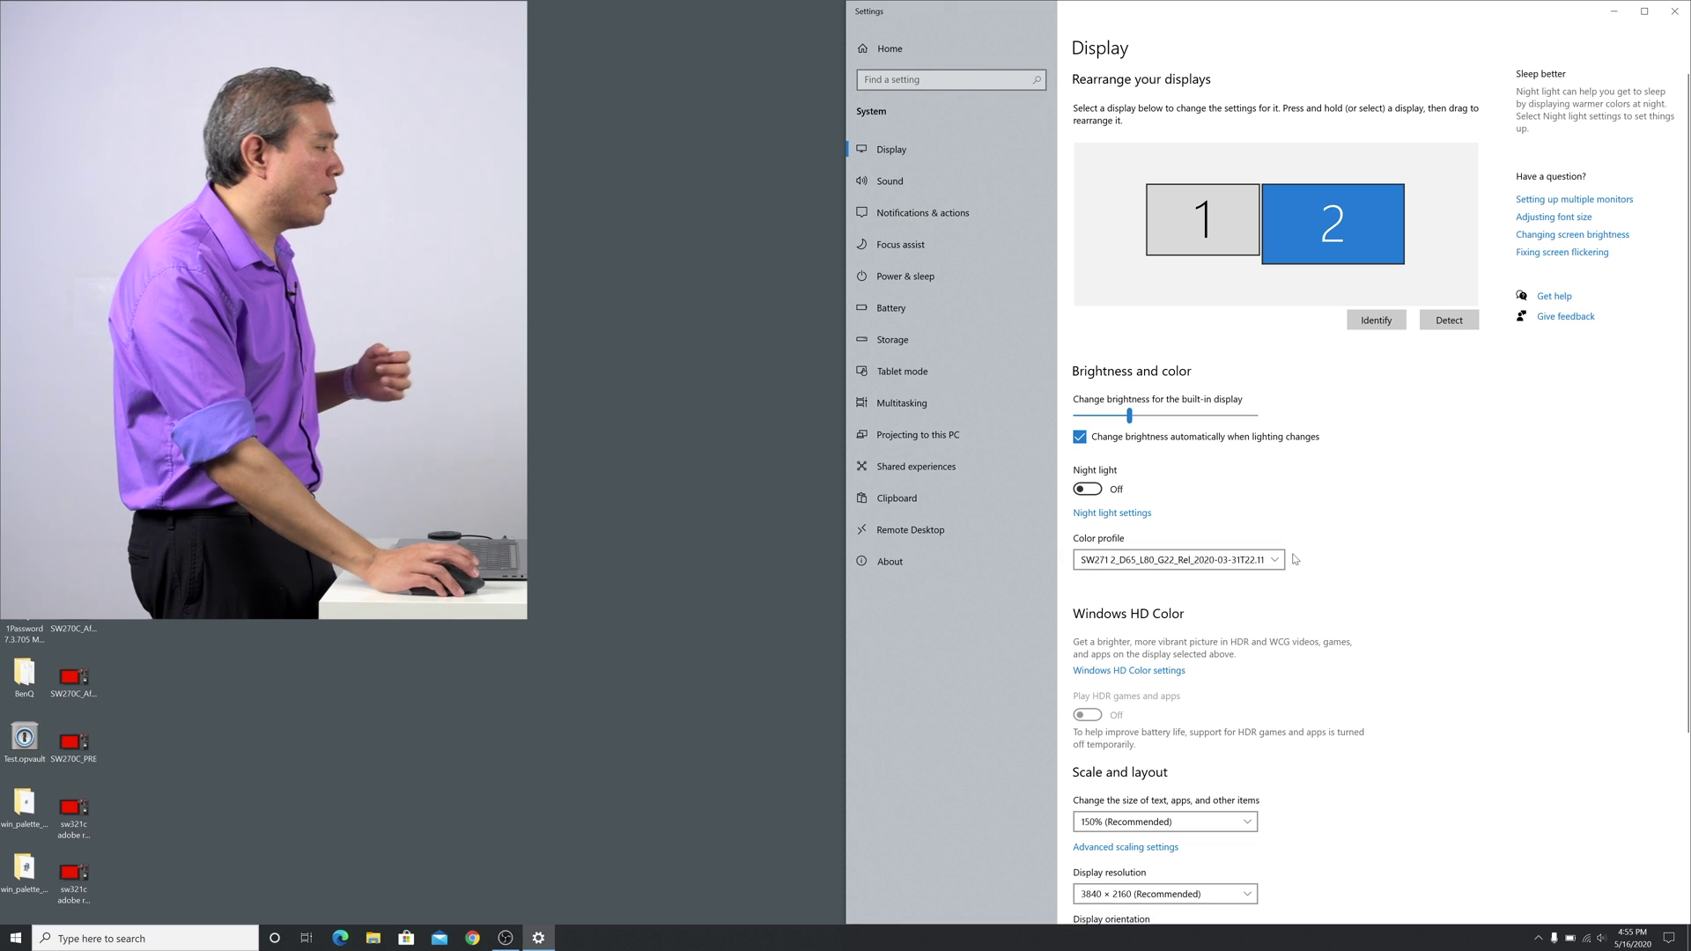
pyautogui.scroll(-3, 1287, 558)
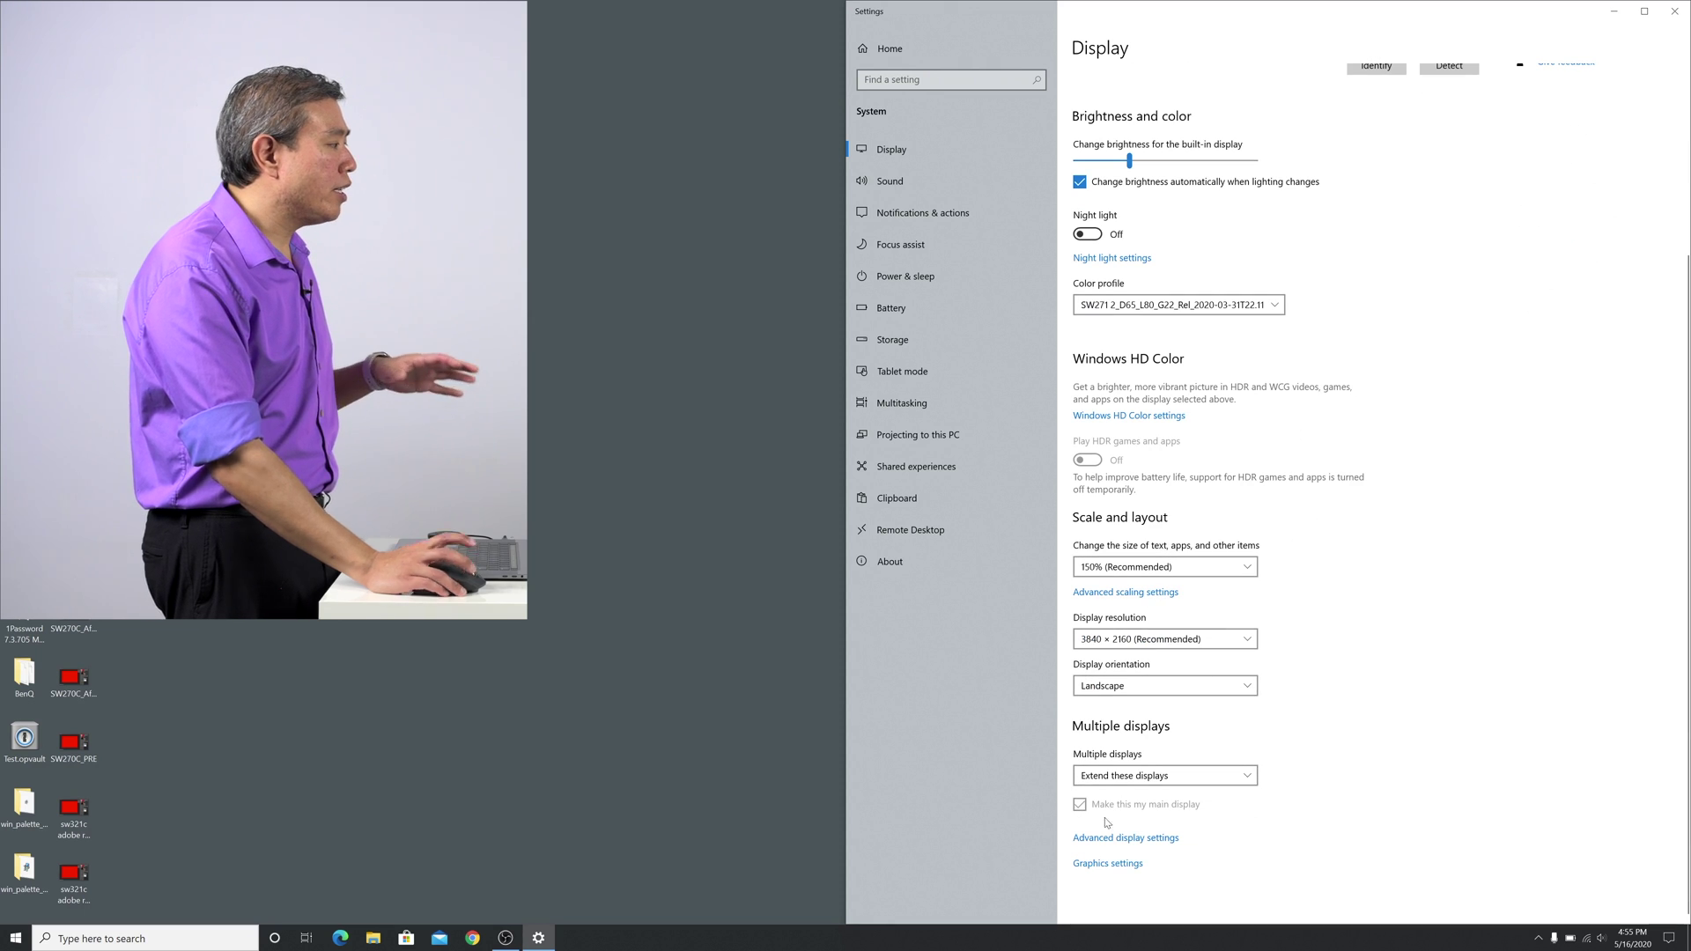
pyautogui.click(1125, 838)
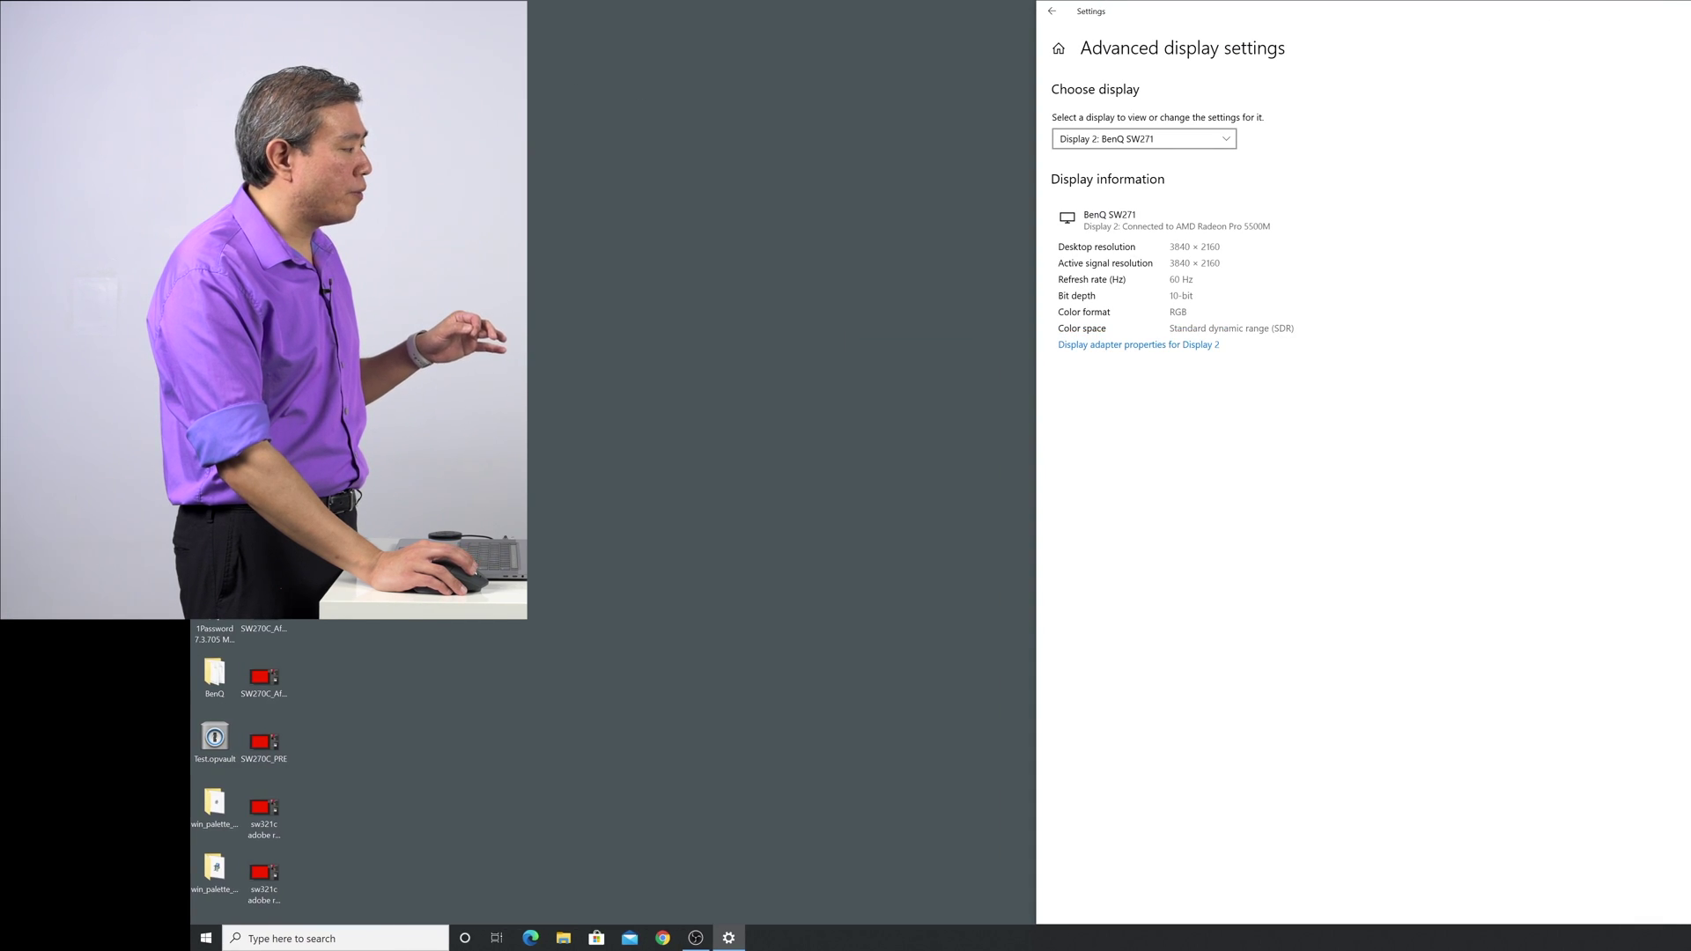
# From Display 2's adapter properties, launch Color Management on the Color Management tab
pyautogui.moveTo(441, 61); pyautogui.dragTo(890, 35)
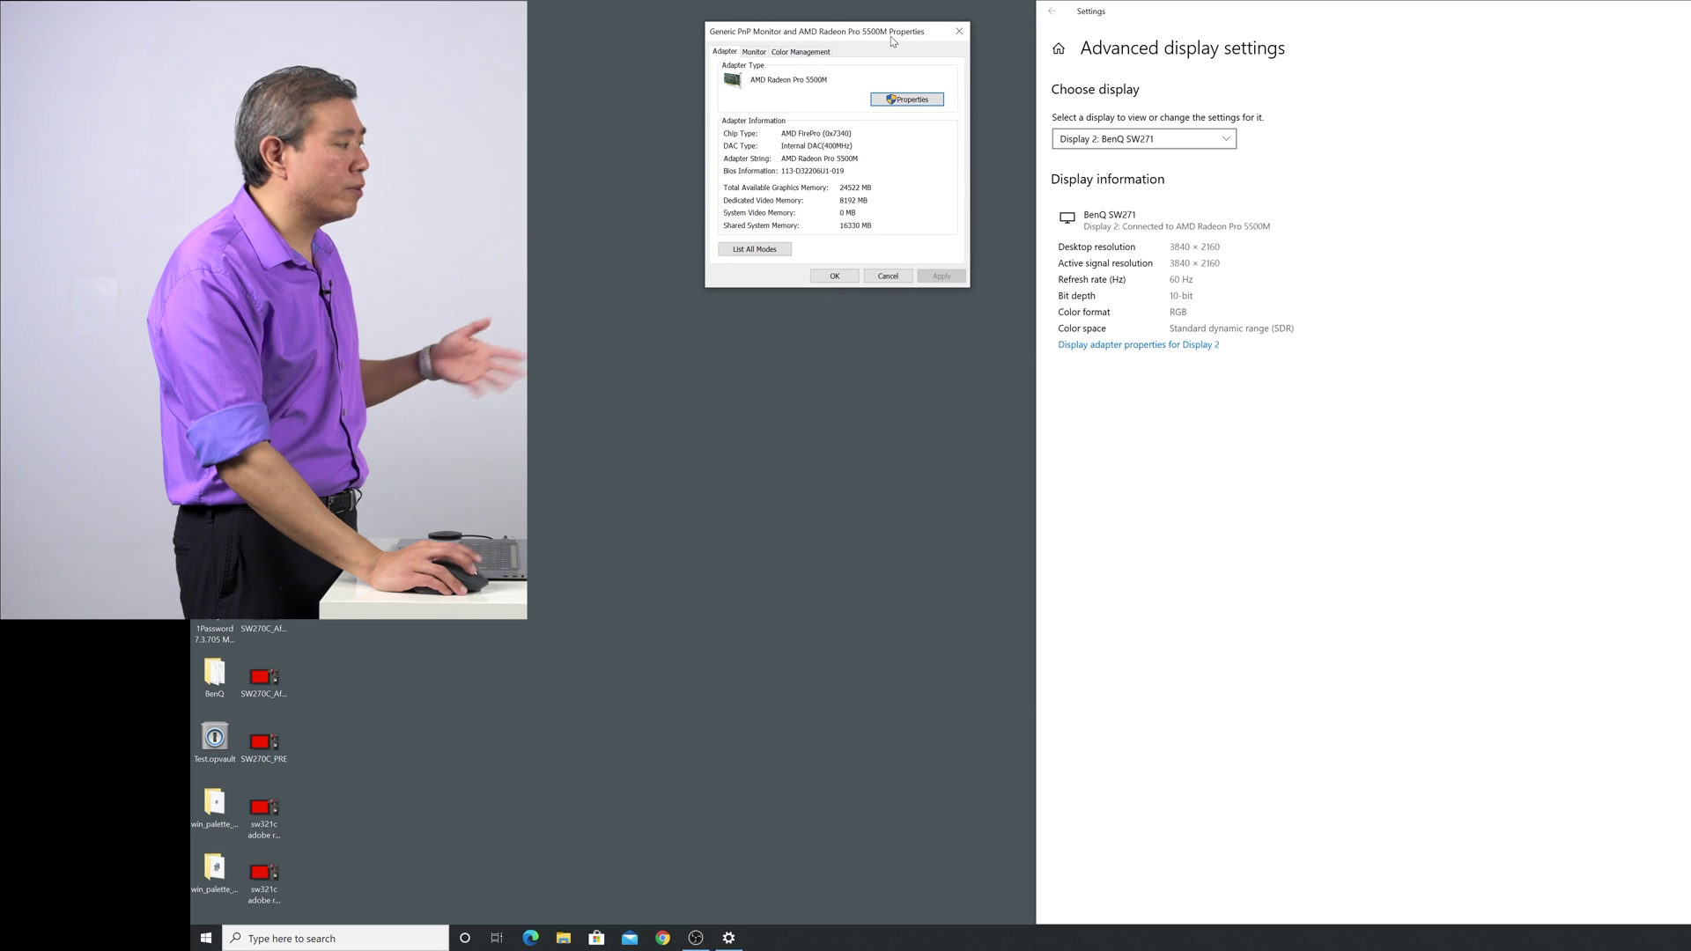
pyautogui.click(826, 53)
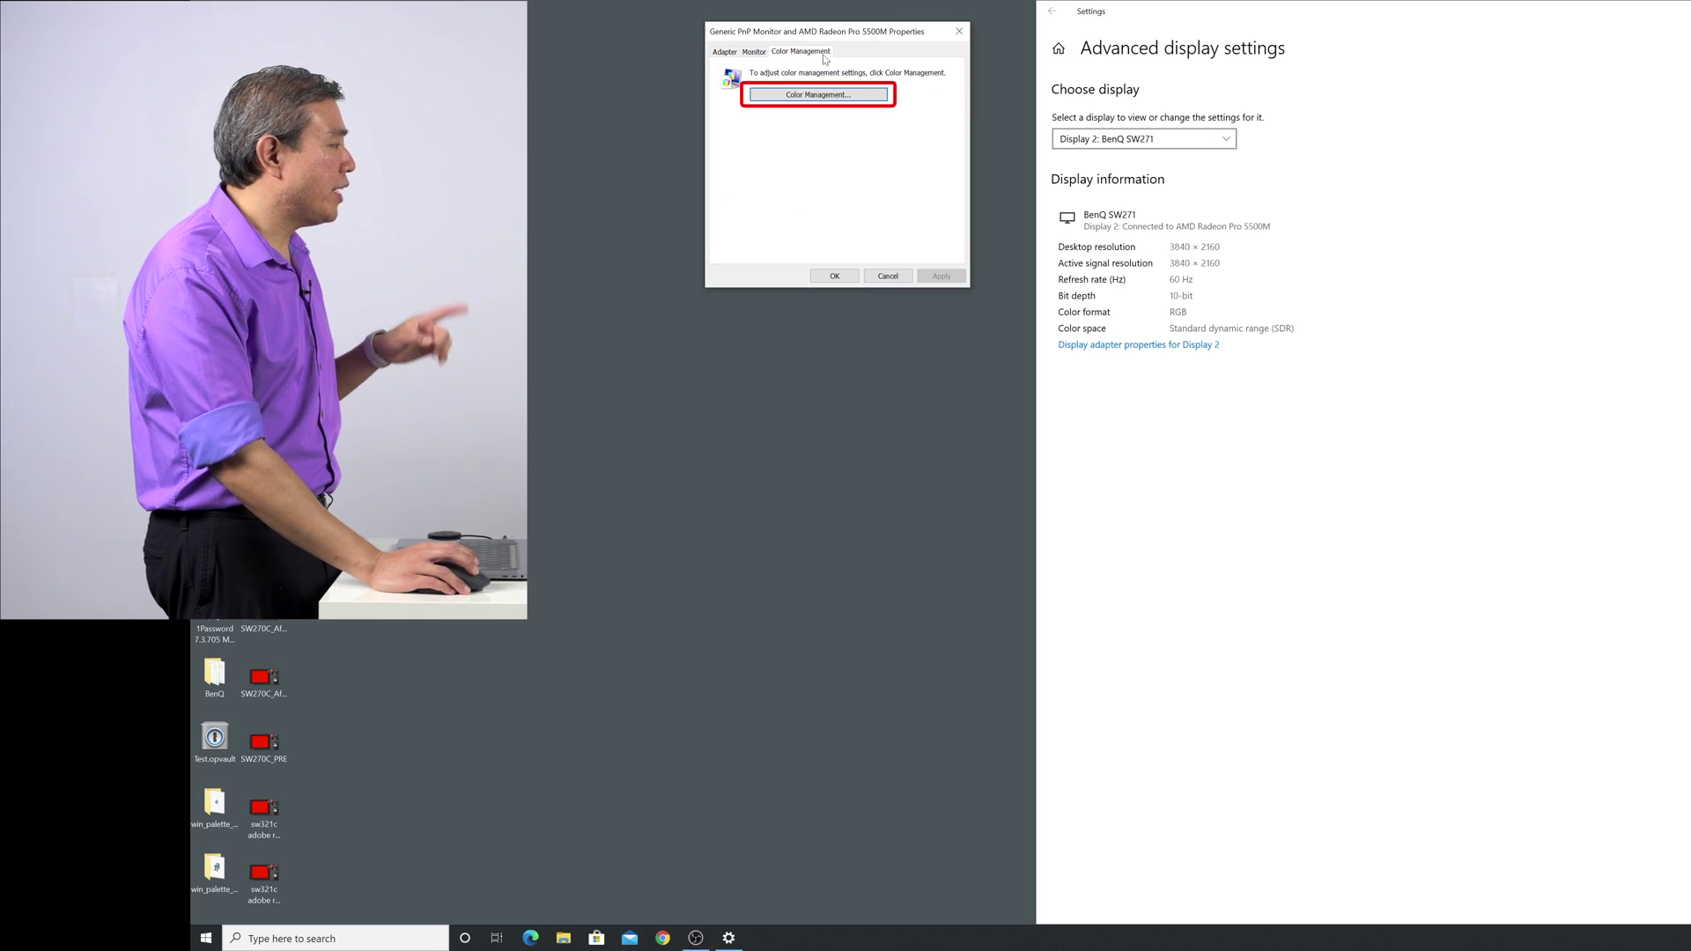
pyautogui.click(835, 95)
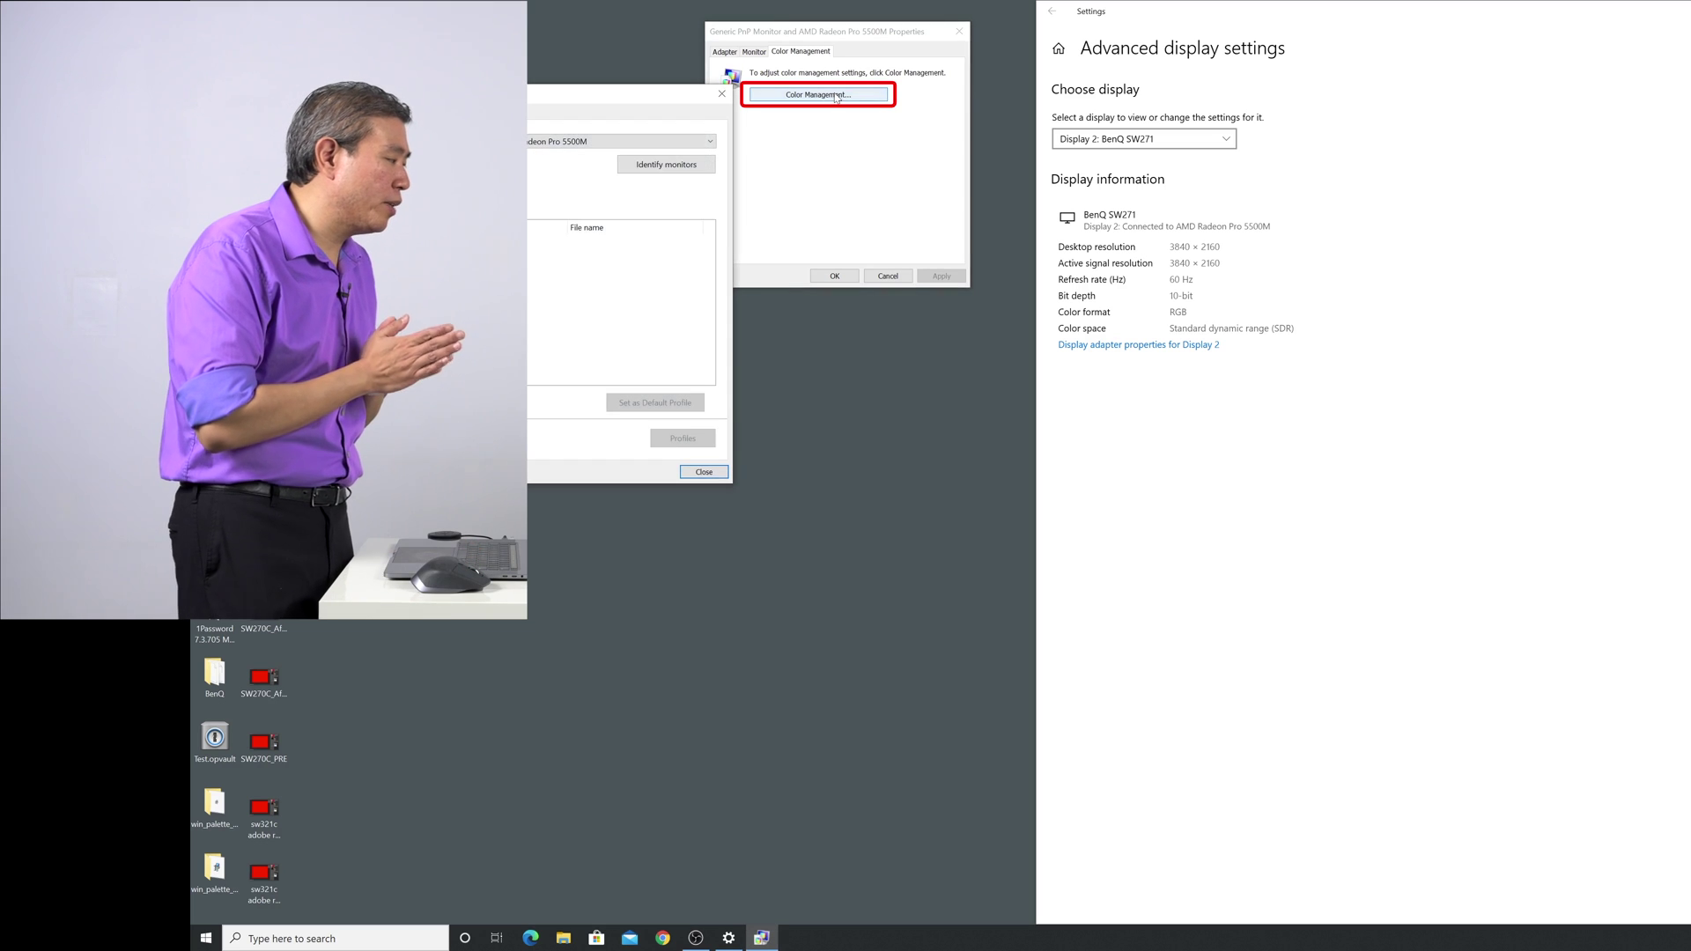
# Centre the Color Management window and select Display 2 as the device
pyautogui.moveTo(648, 106)
pyautogui.mouseDown()
pyautogui.moveTo(766, 176)
pyautogui.moveTo(859, 349)
pyautogui.mouseUp()
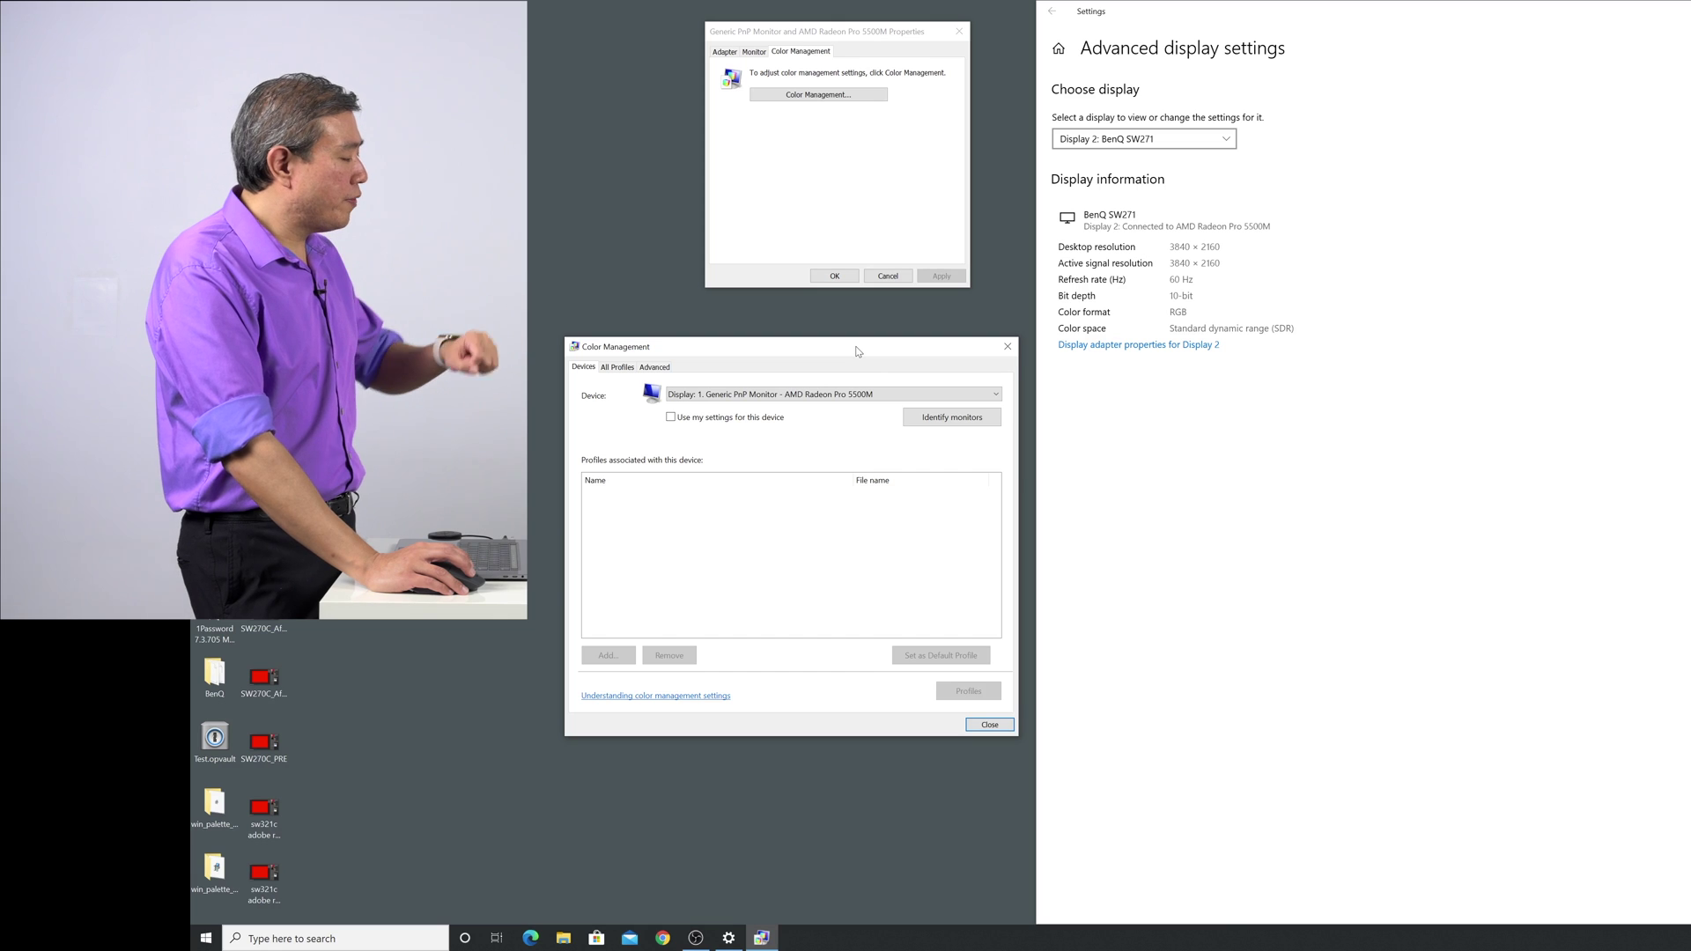
pyautogui.click(869, 396)
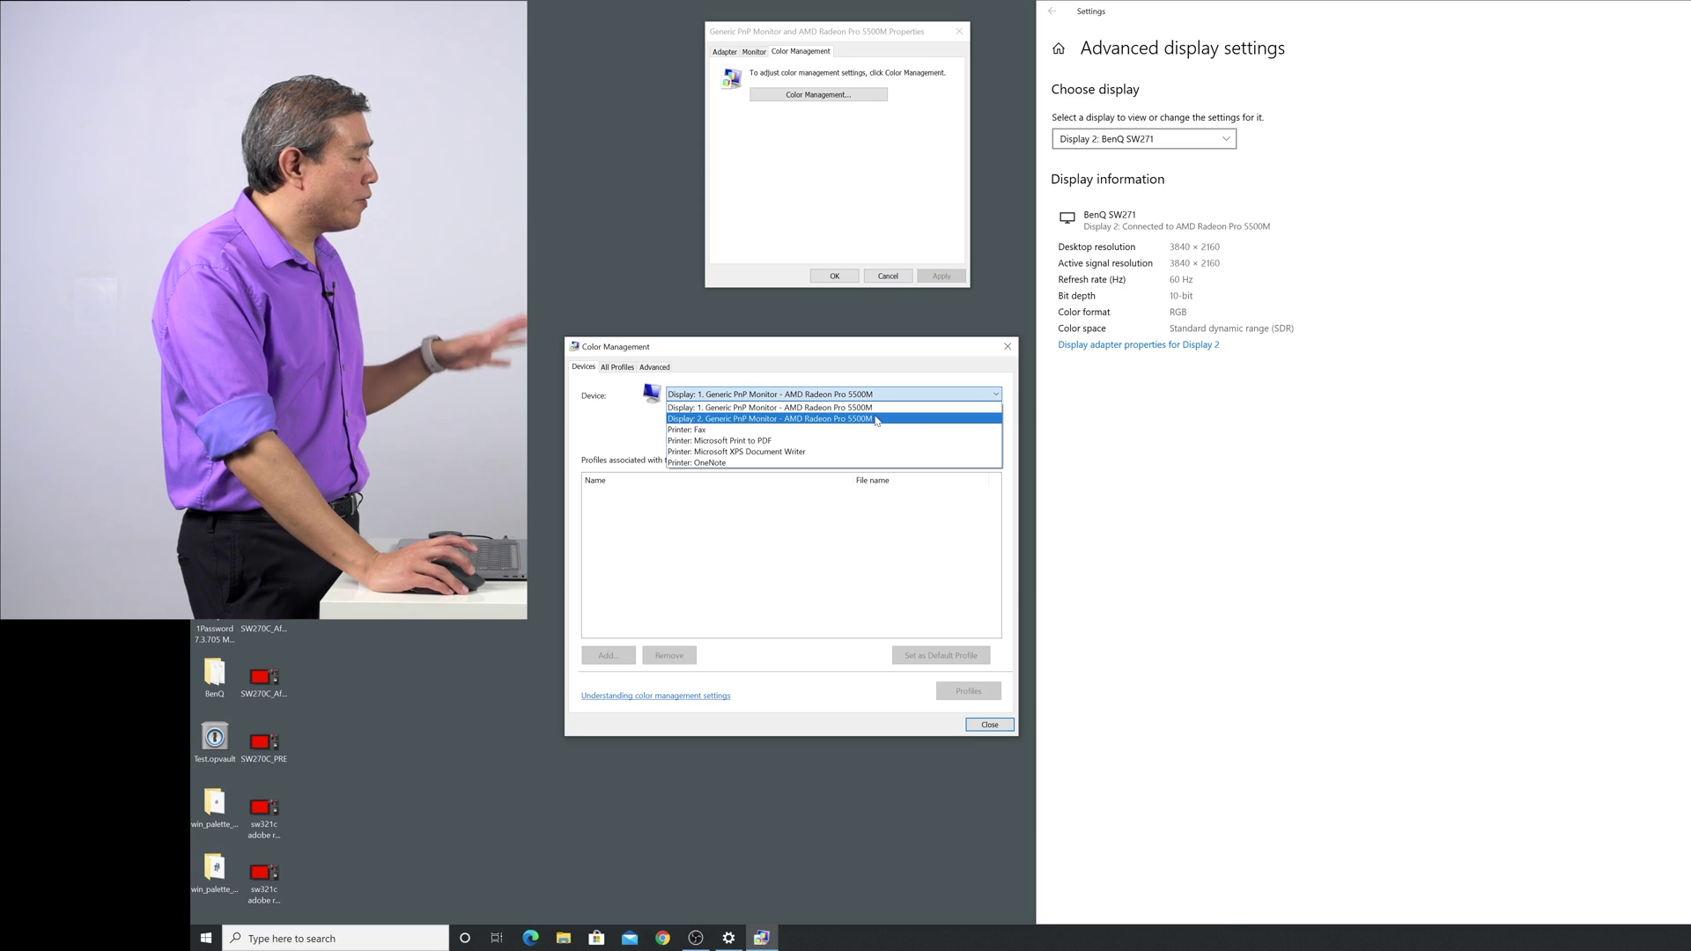
pyautogui.click(877, 420)
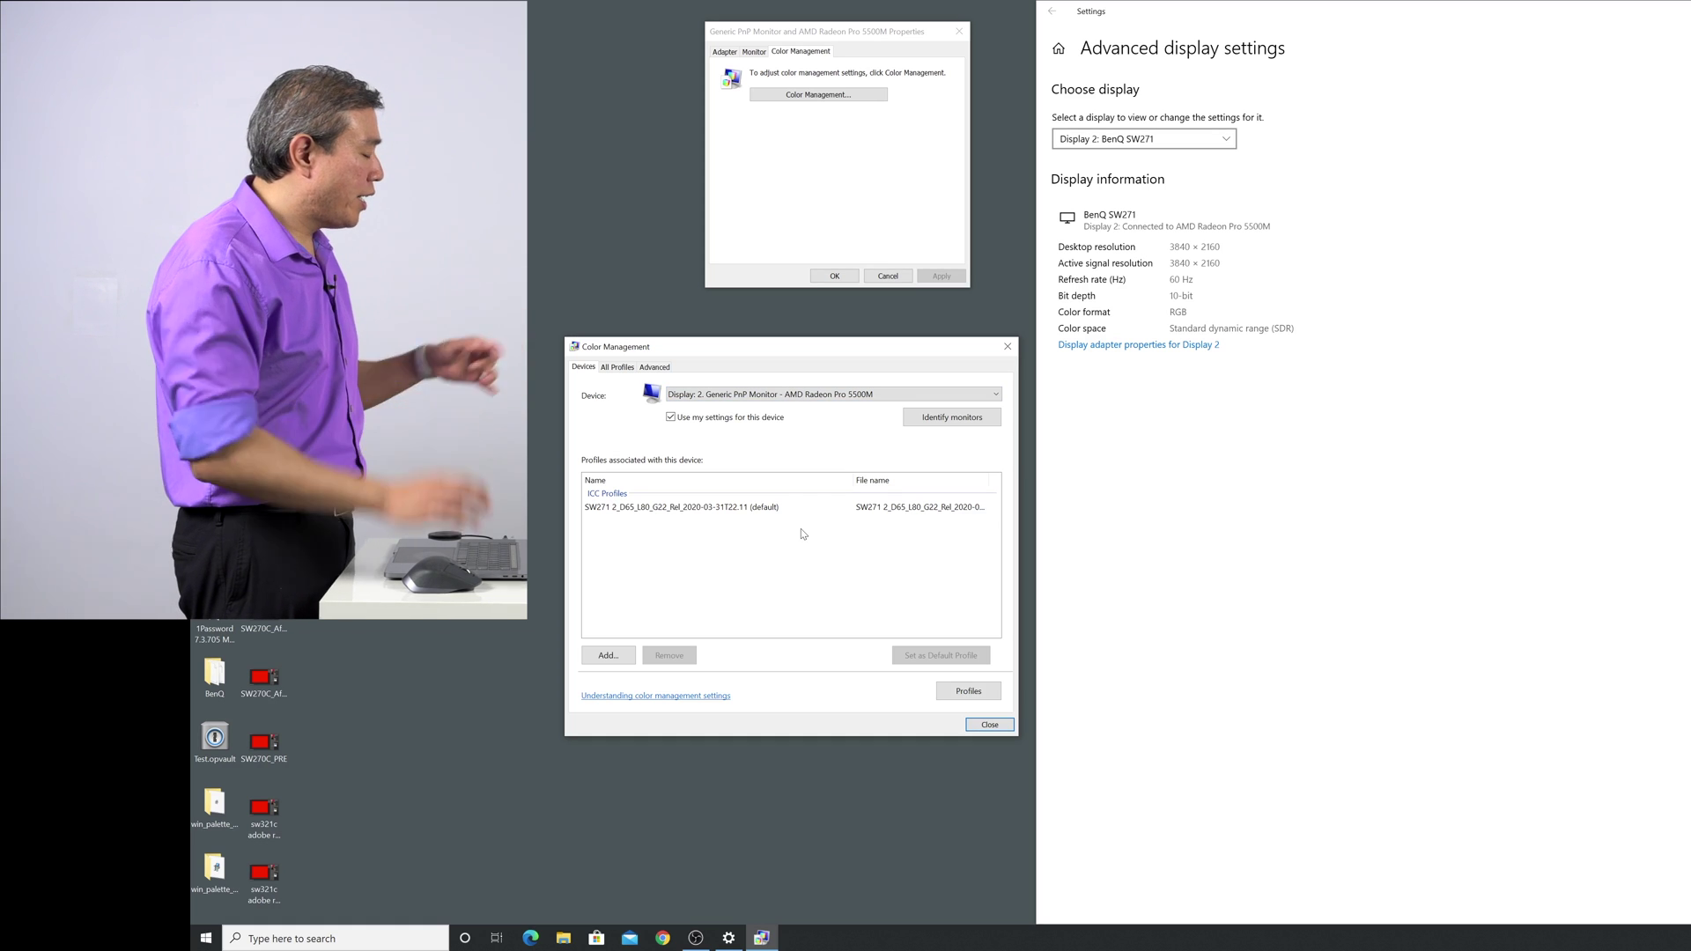
# Associate the SW271 2_D65_Adobe RGB_L80_G22_2020-03-31T21.55 profile with Display 2
pyautogui.click(614, 658)
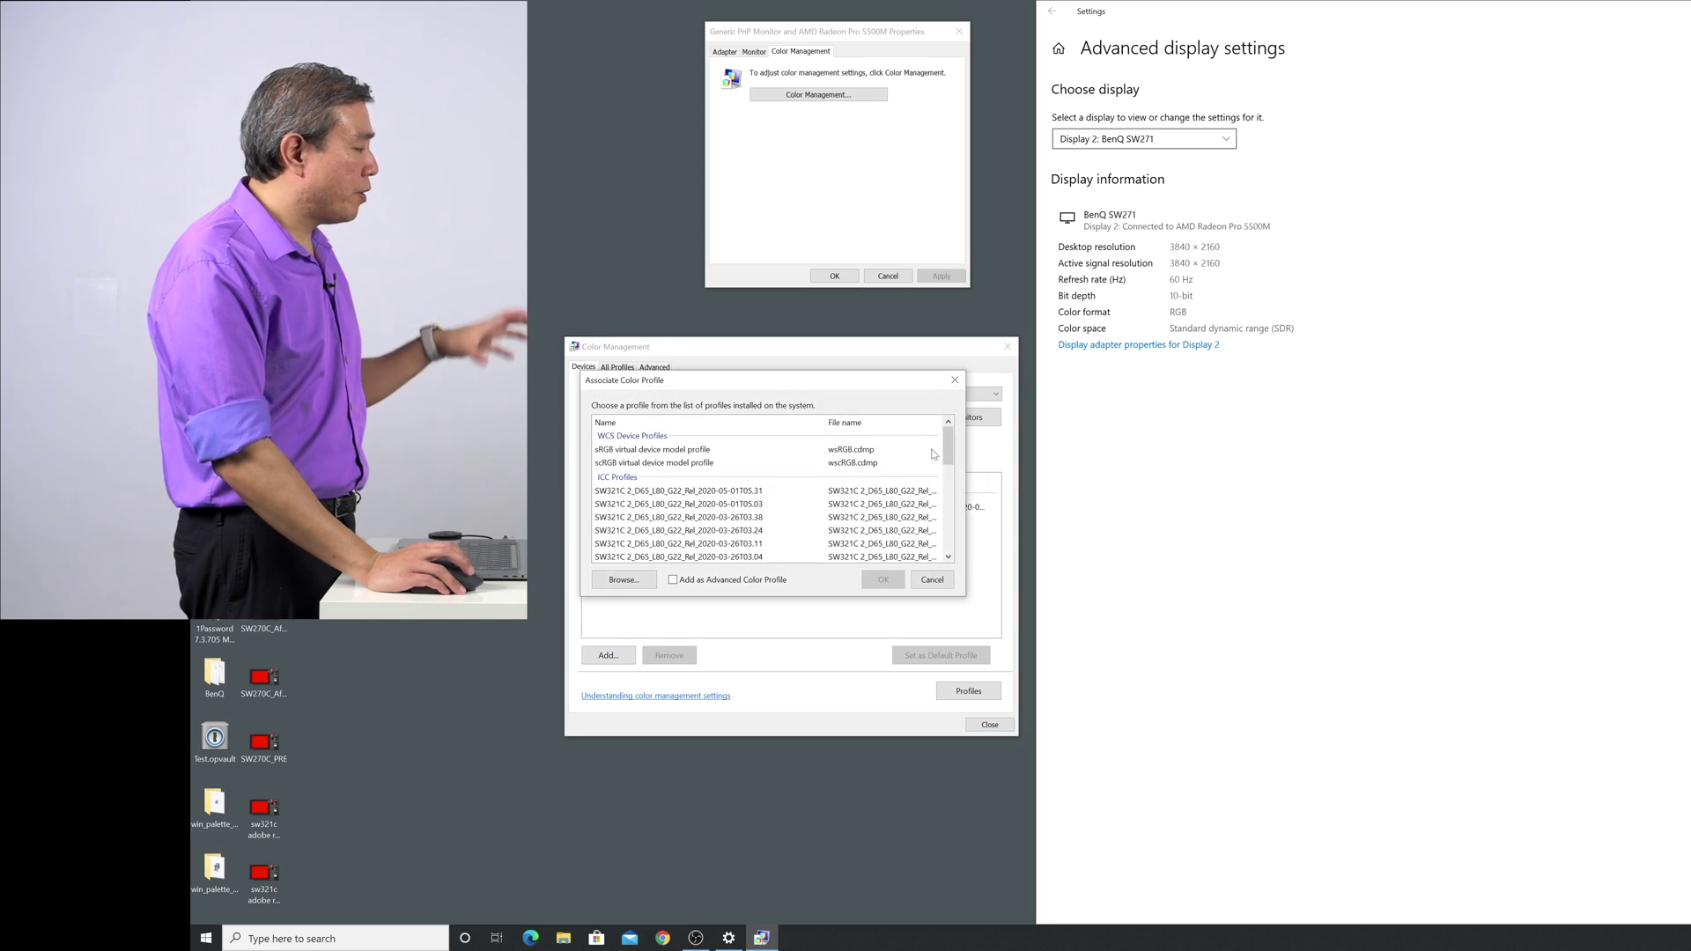
pyautogui.moveTo(950, 451); pyautogui.dragTo(966, 522)
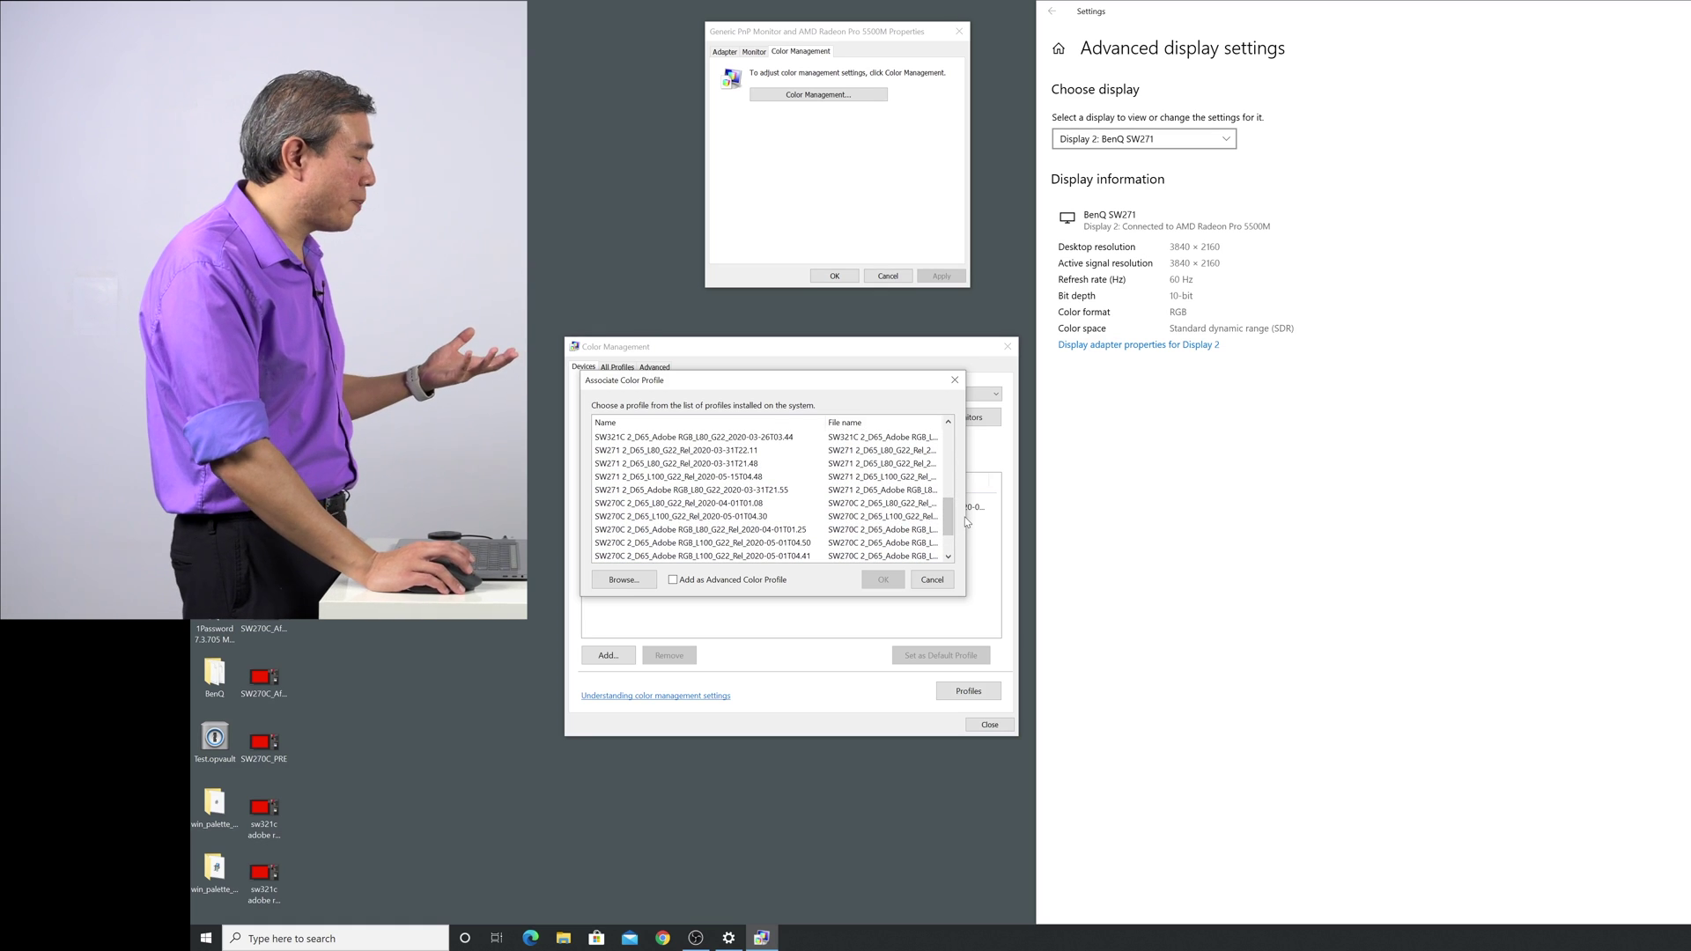
pyautogui.click(631, 585)
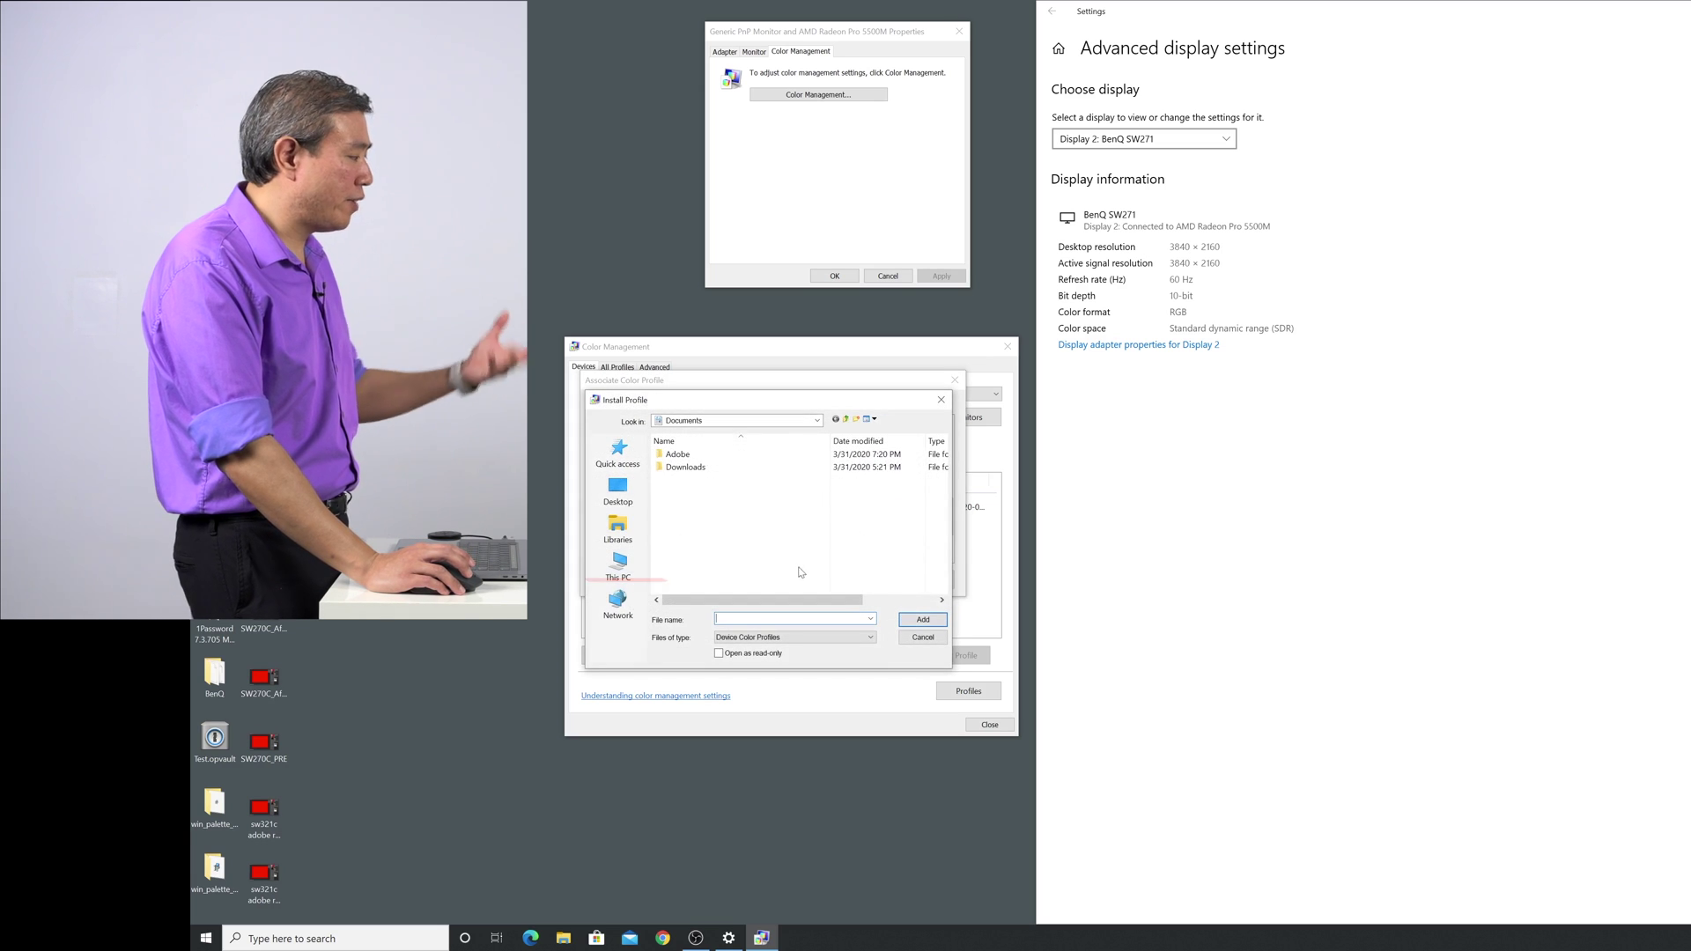
pyautogui.click(923, 638)
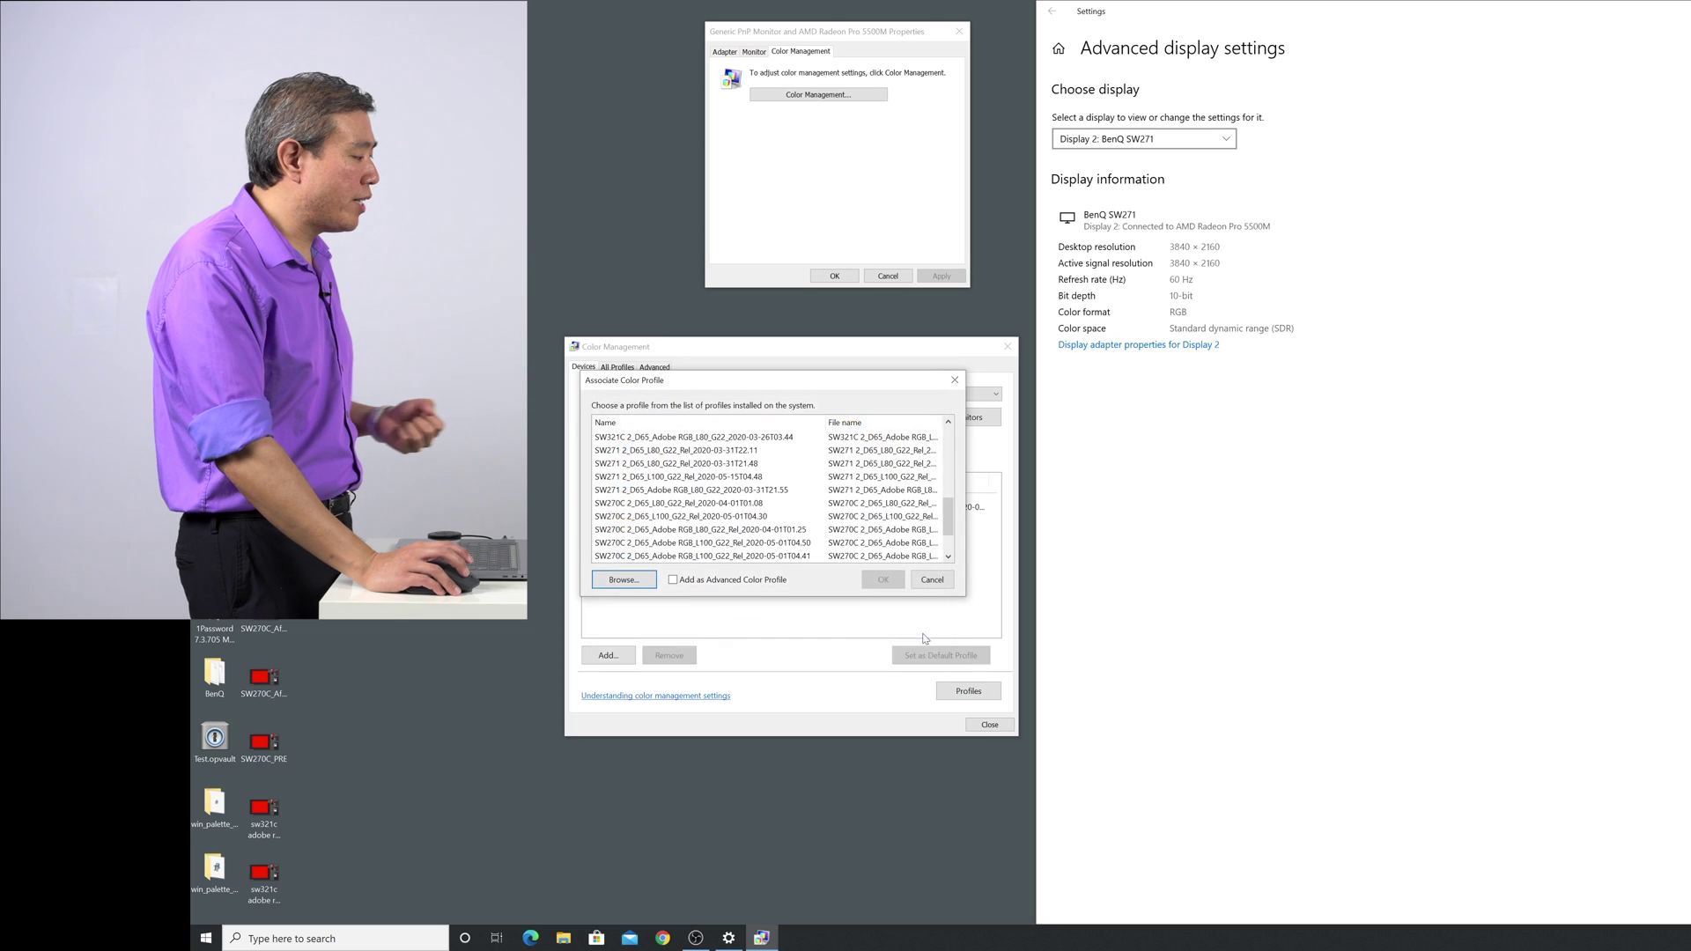
pyautogui.click(702, 491)
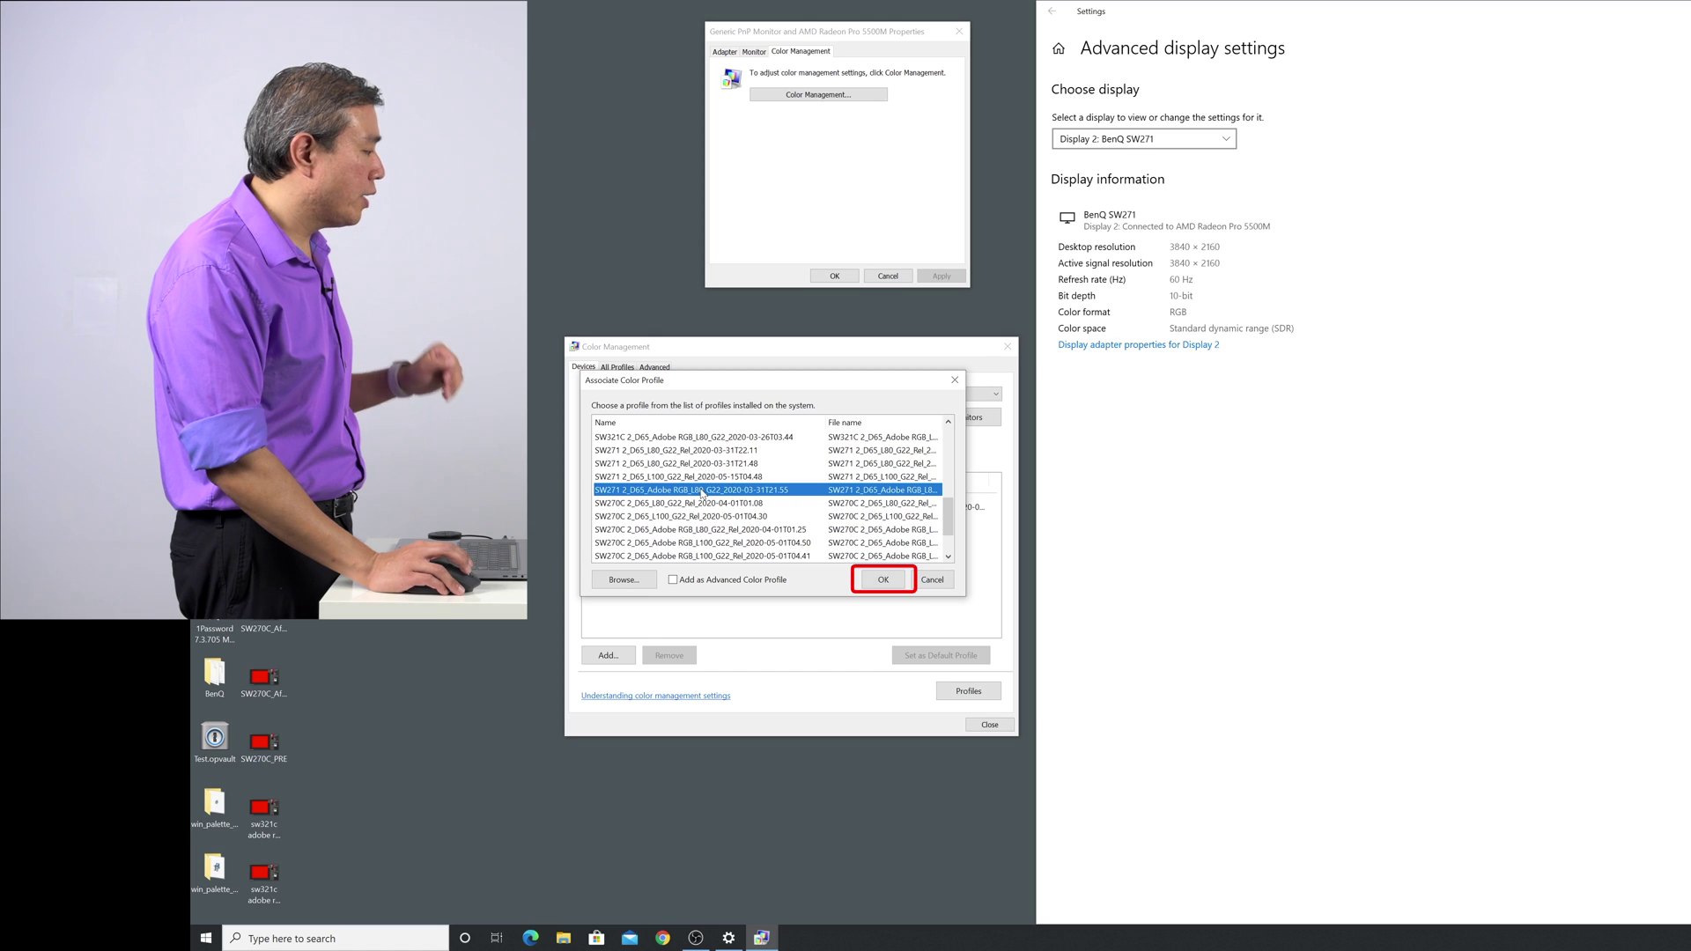
pyautogui.click(884, 580)
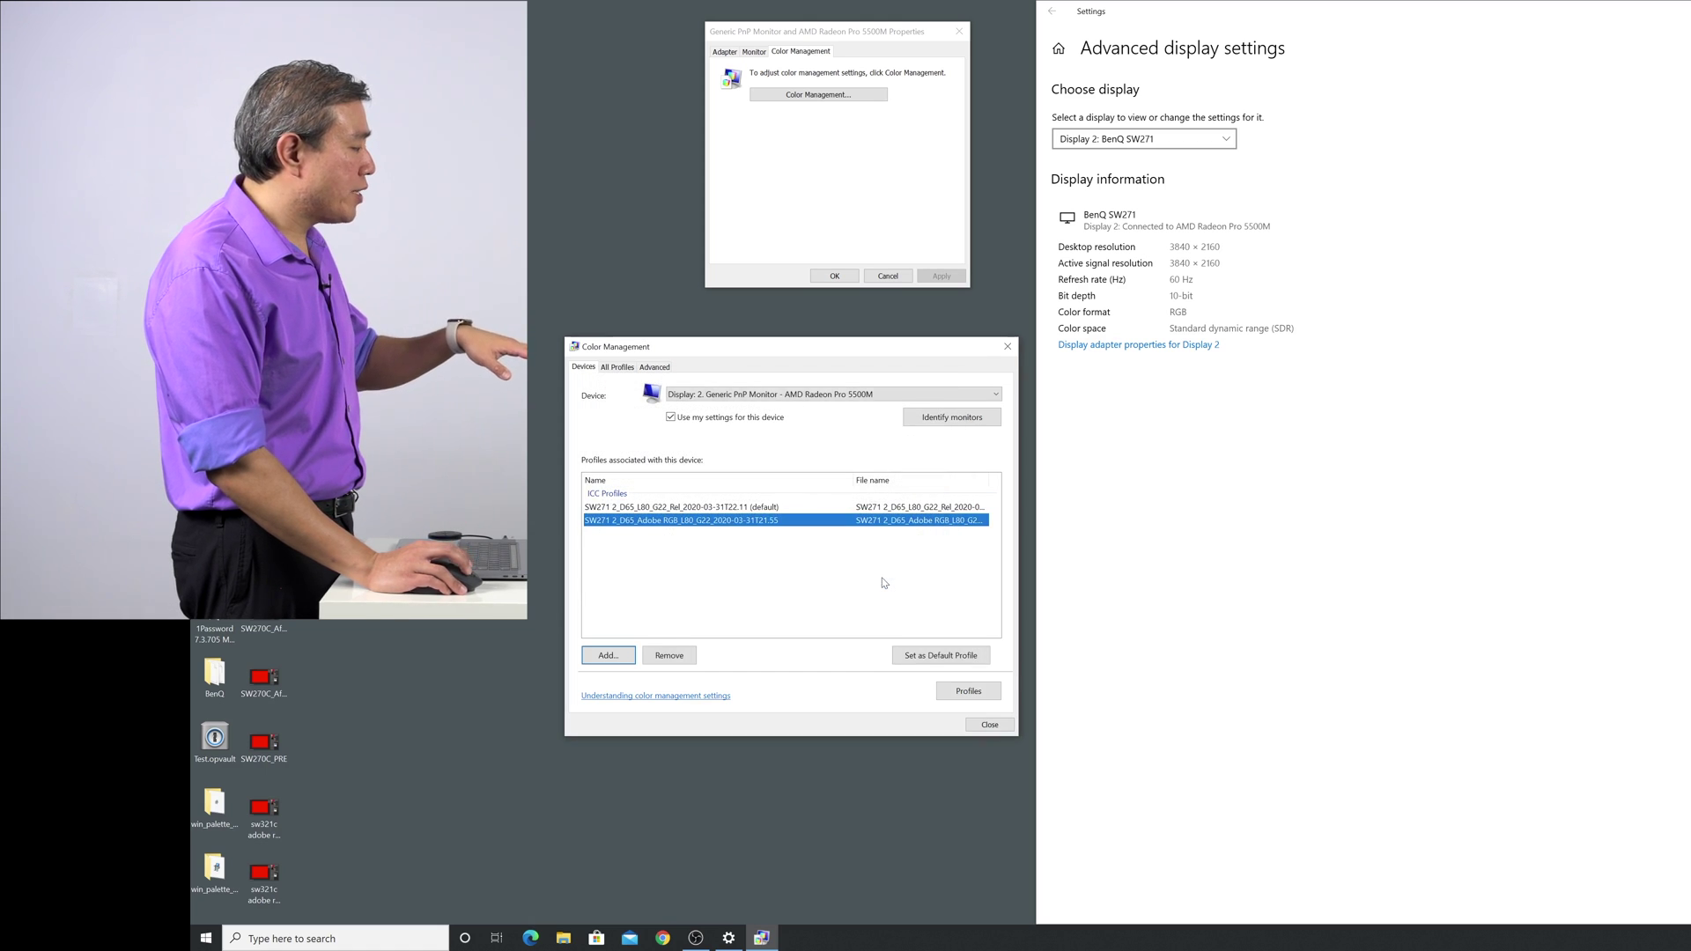
# Set the SW271 Adobe RGB profile as Display 2's default and close Color Management
pyautogui.press('Up')
pyautogui.click(799, 520)
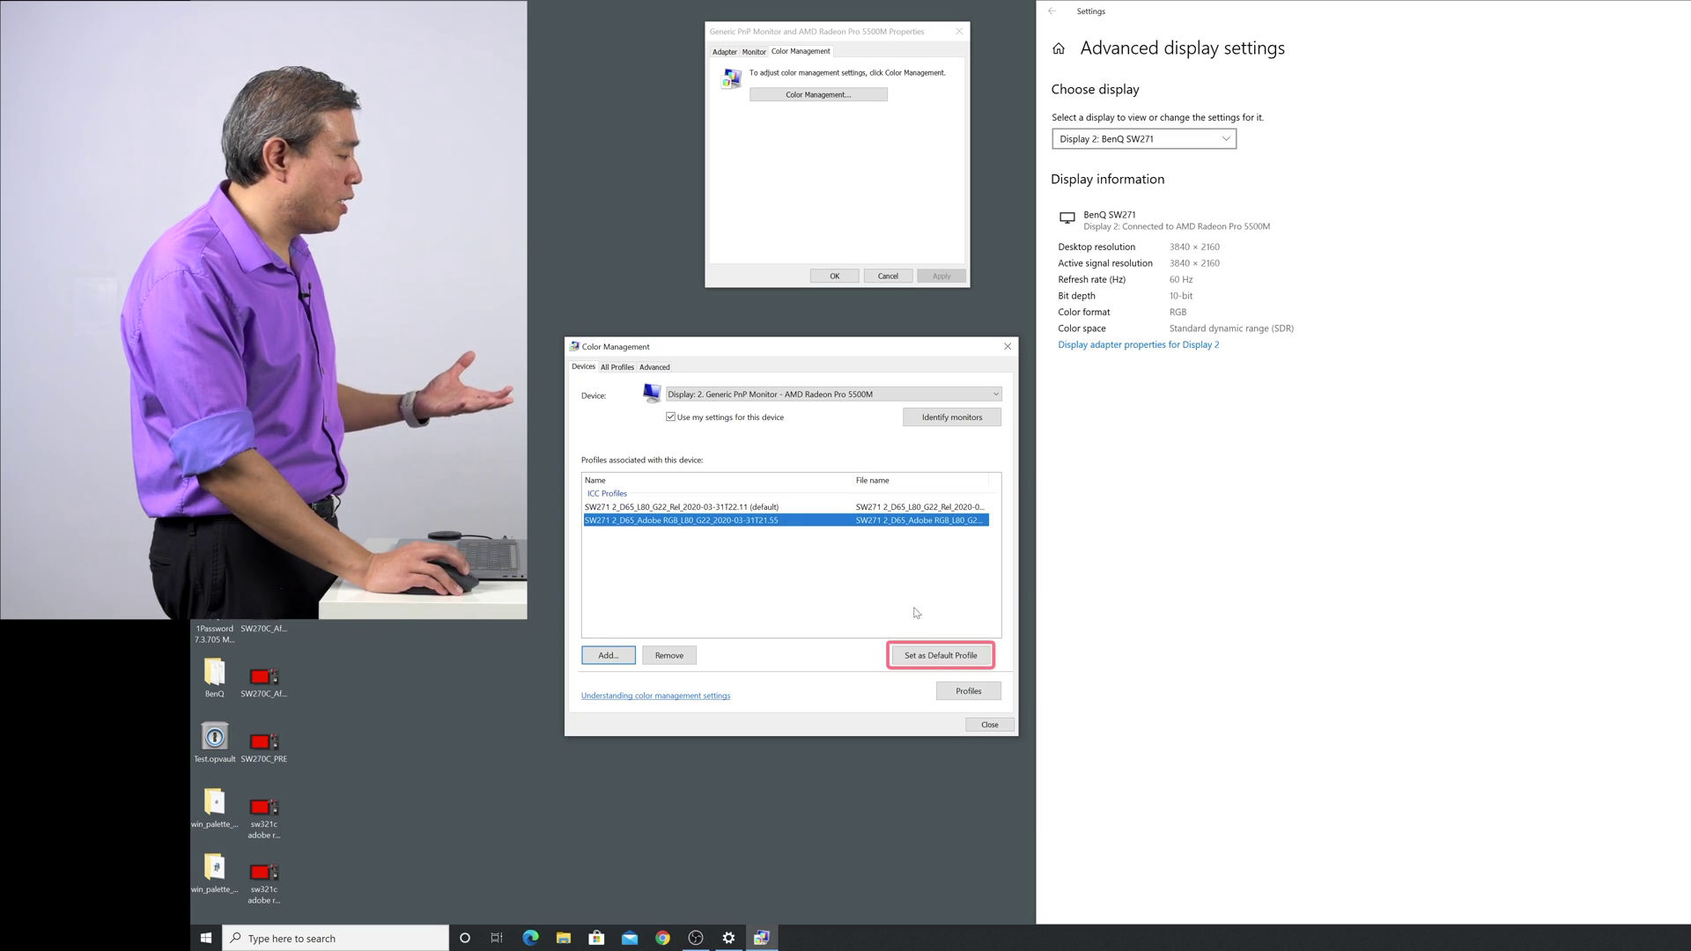
pyautogui.click(940, 657)
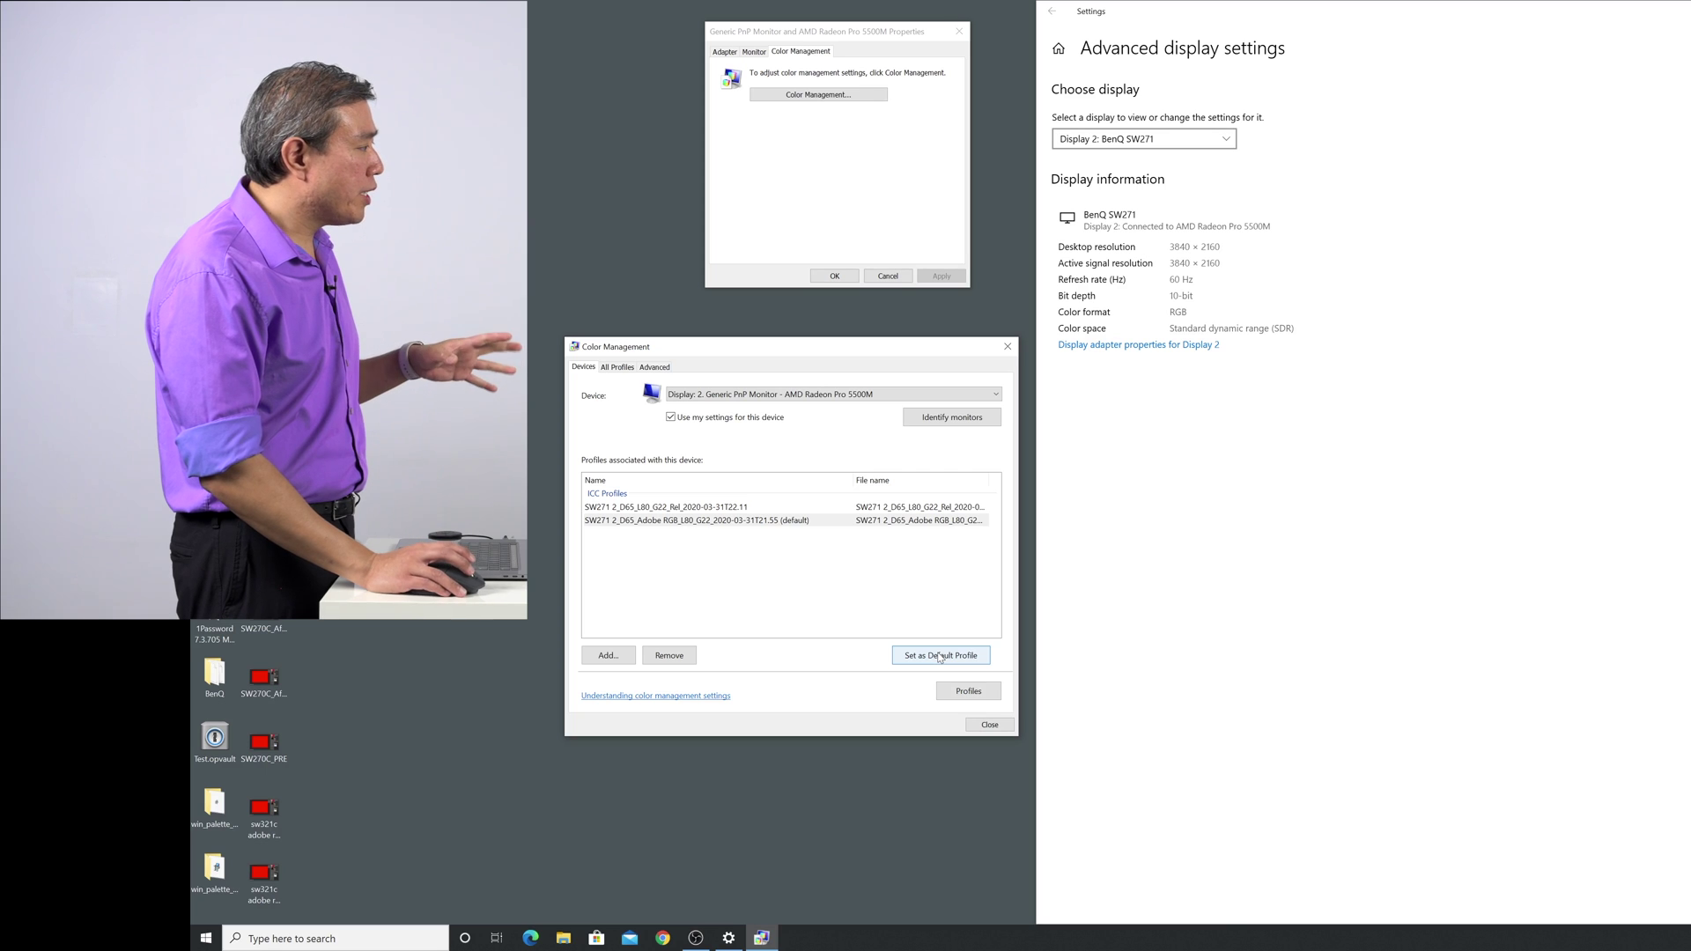
pyautogui.click(985, 728)
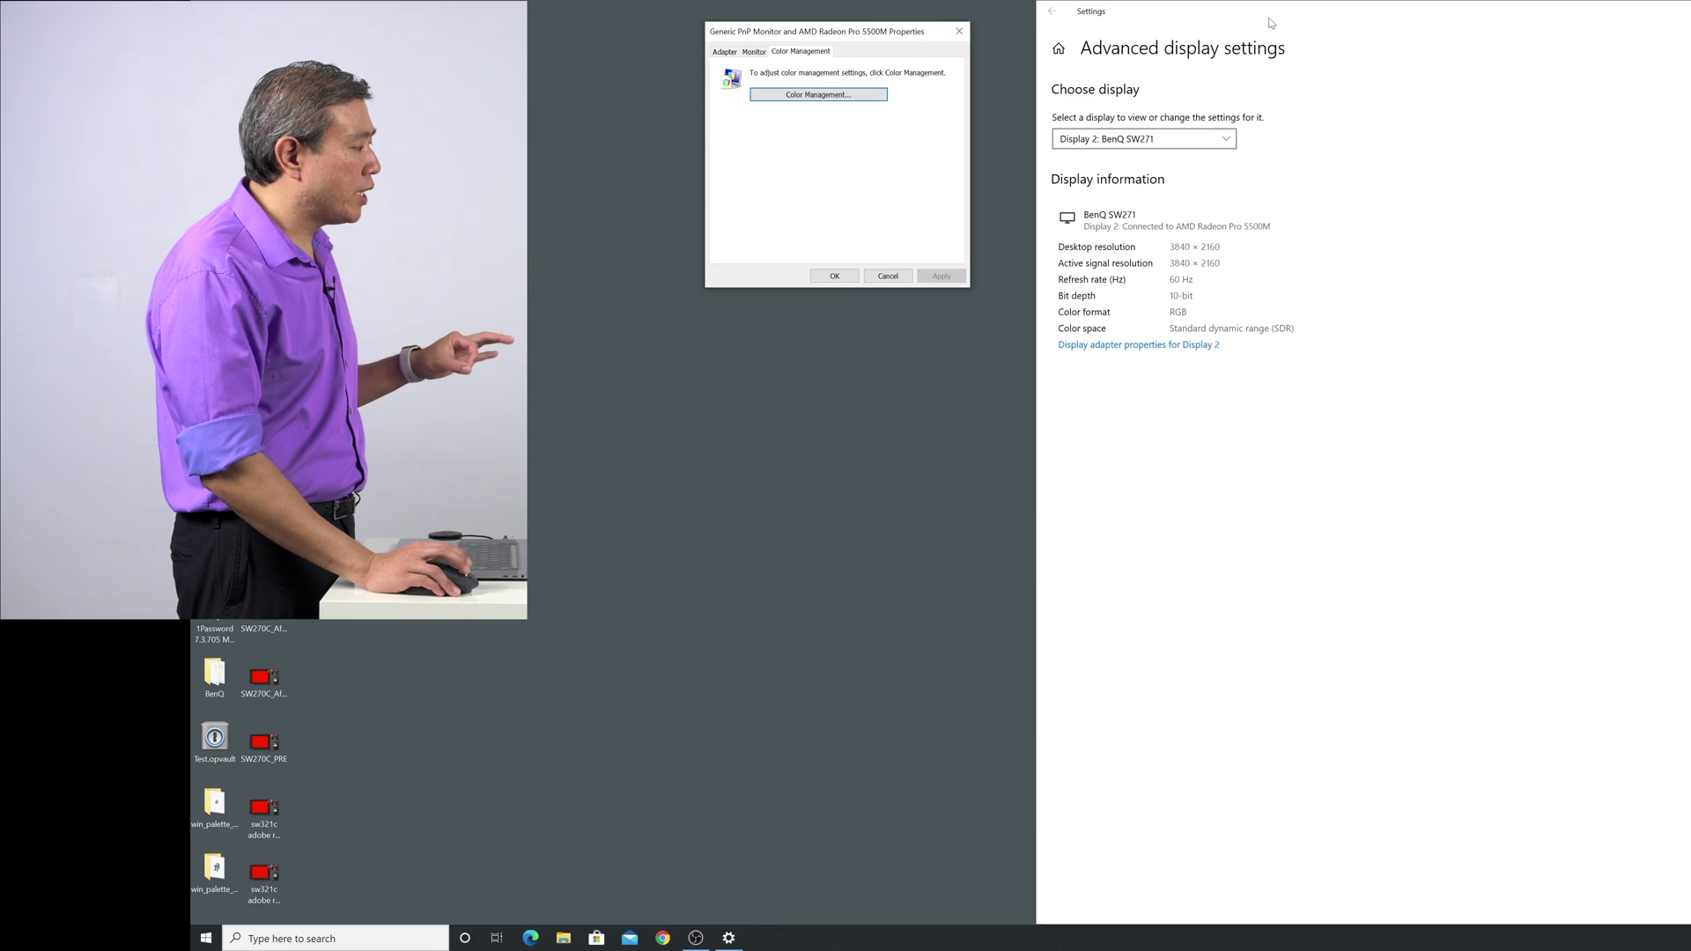
# Back on the Display page, verify display 2 now uses the Adobe RGB profile alongside Rel
pyautogui.click(1051, 10)
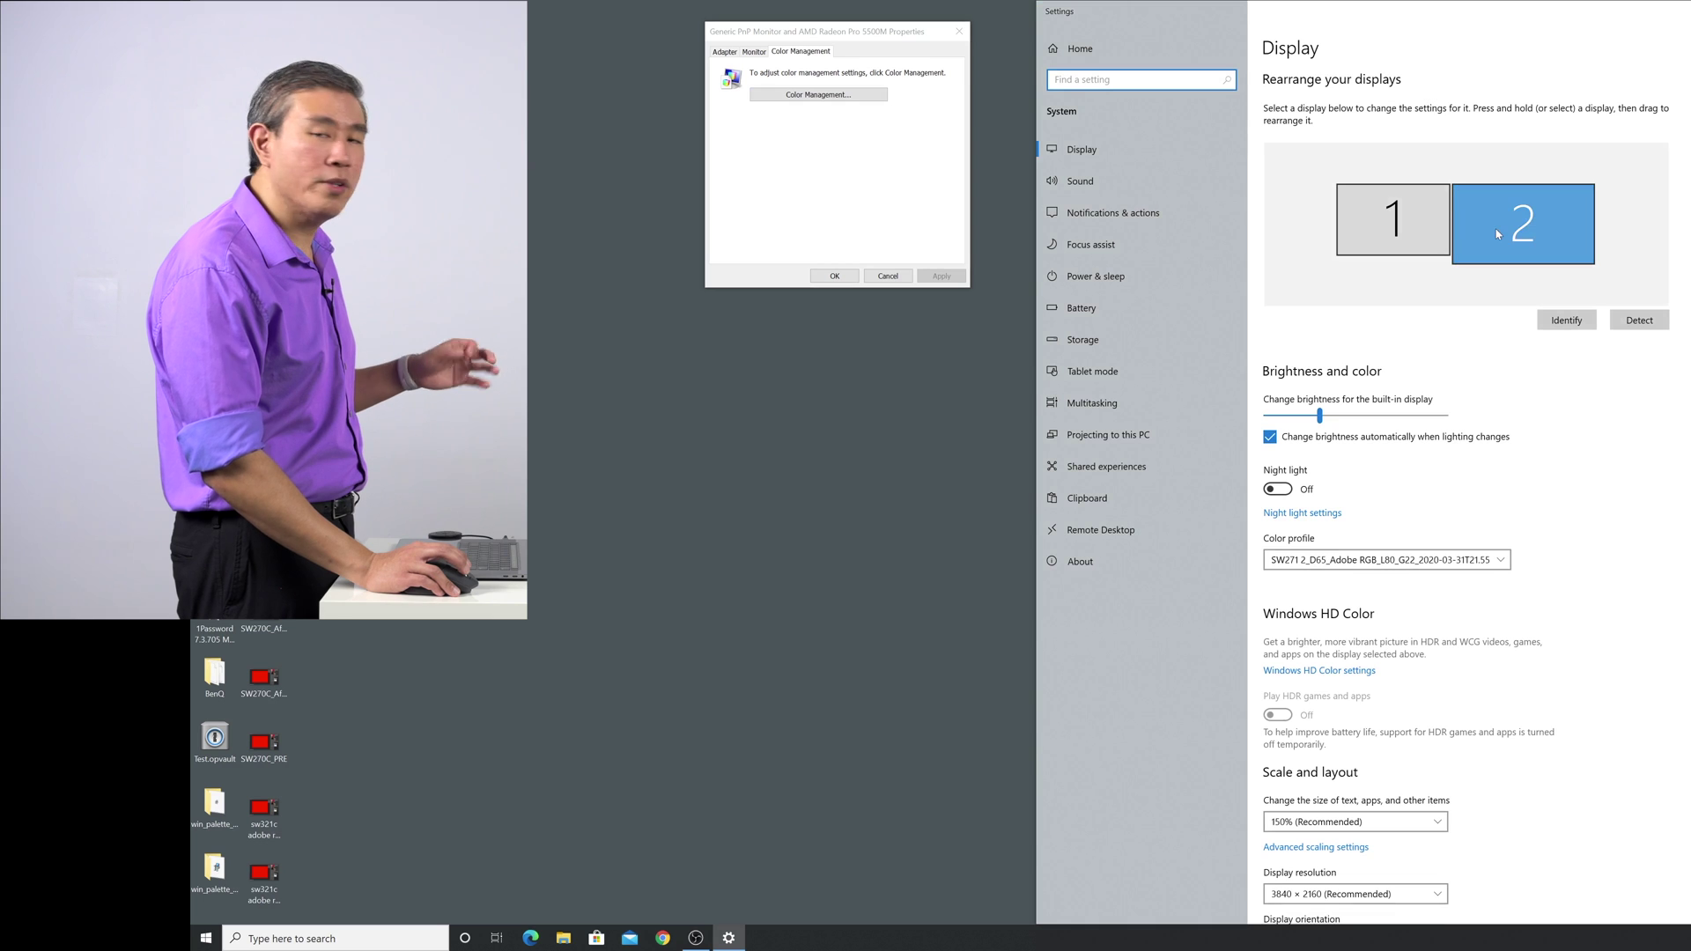
pyautogui.click(1493, 562)
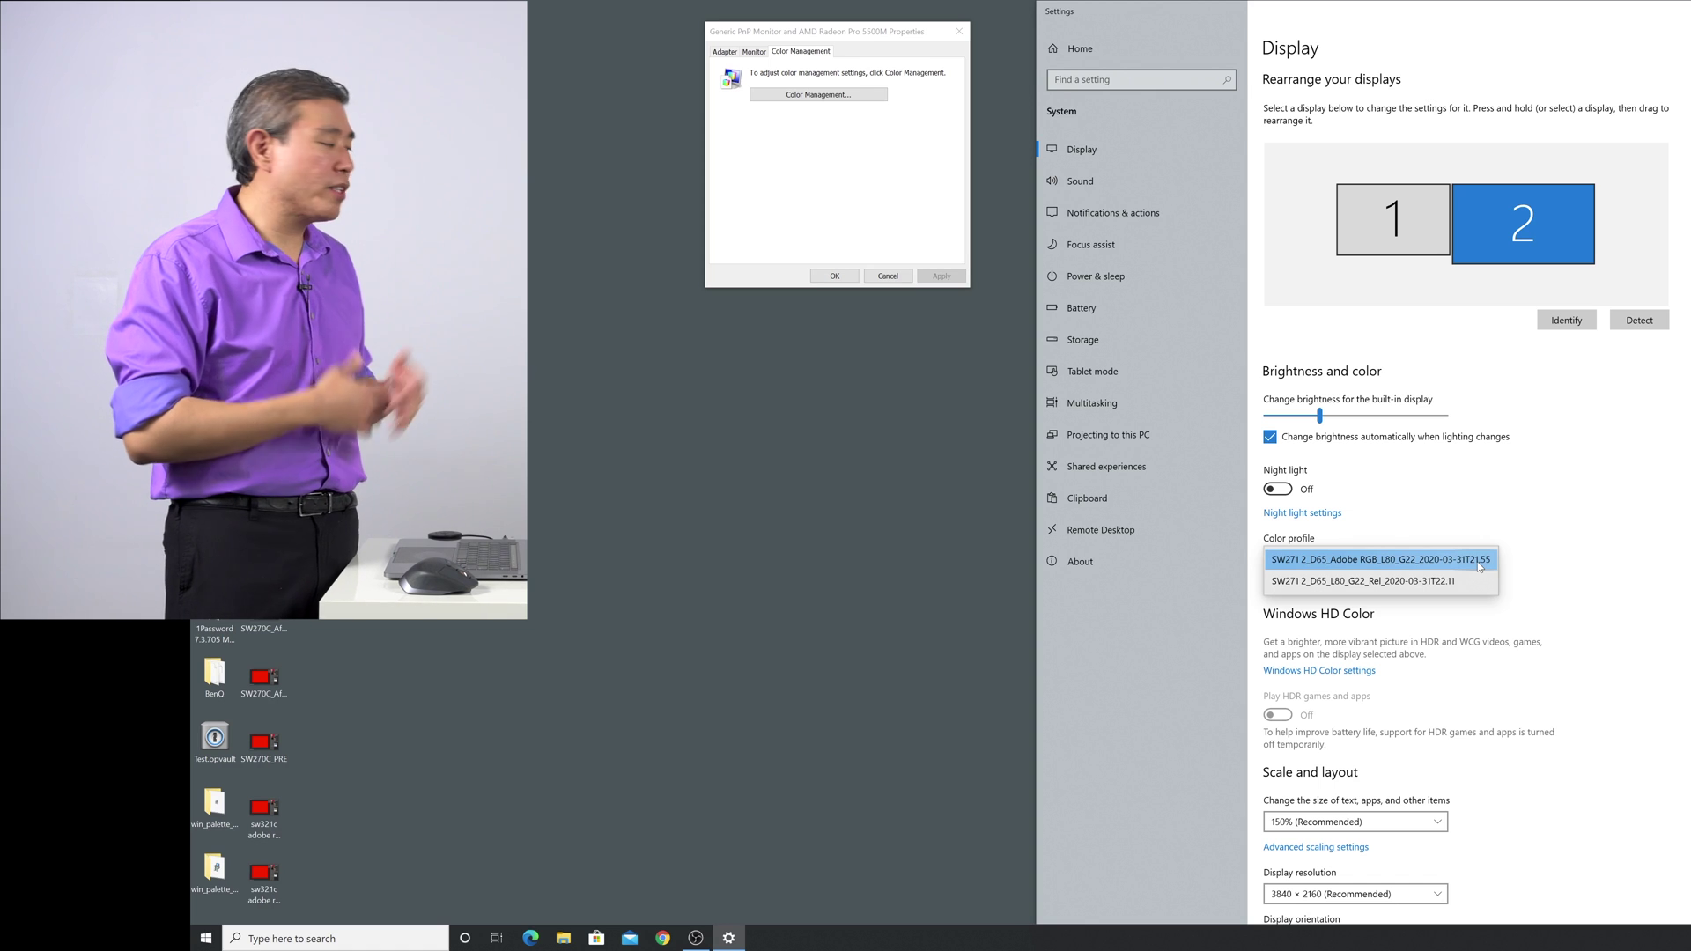
pyautogui.click(1480, 566)
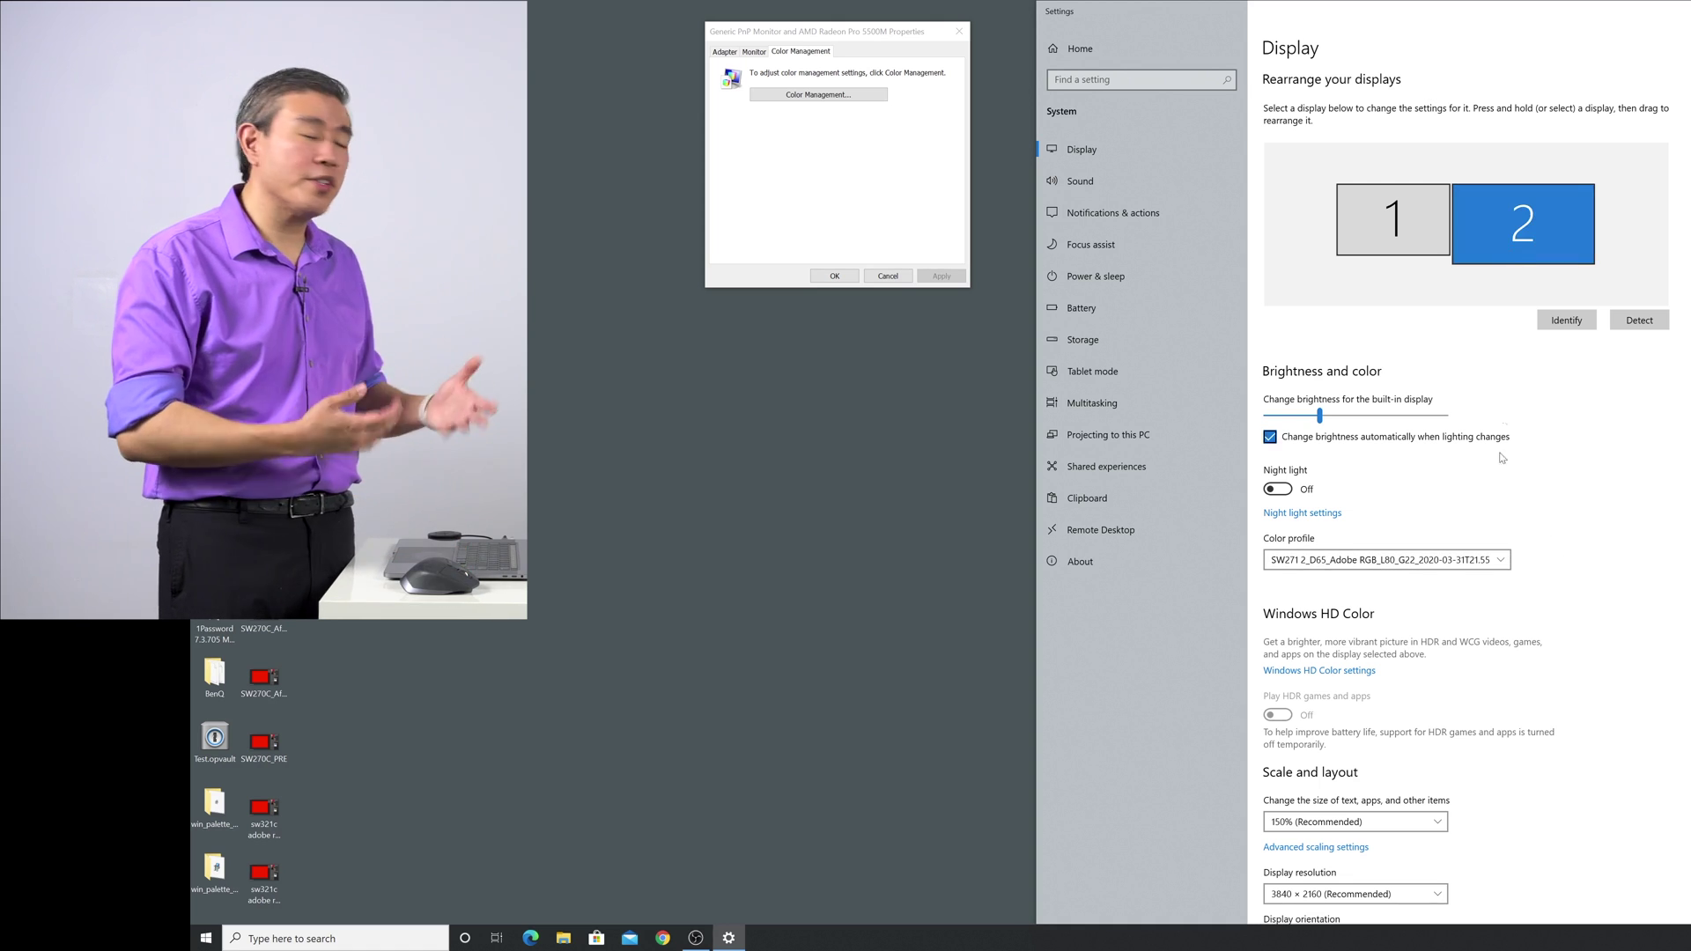
pyautogui.click(1502, 557)
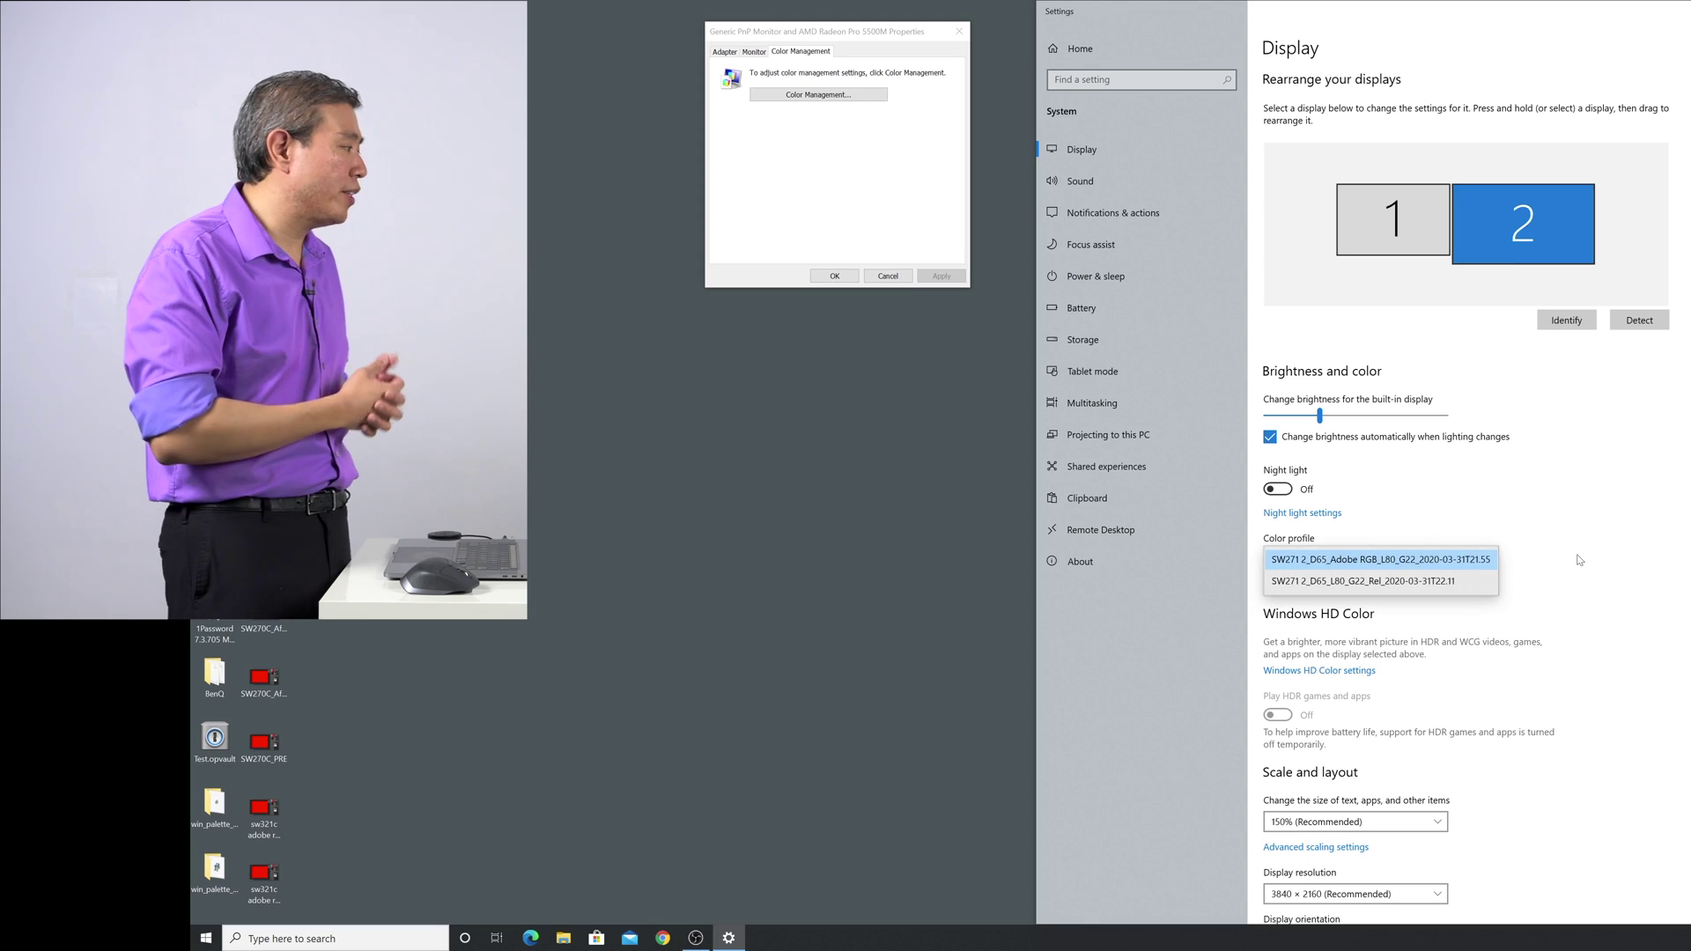